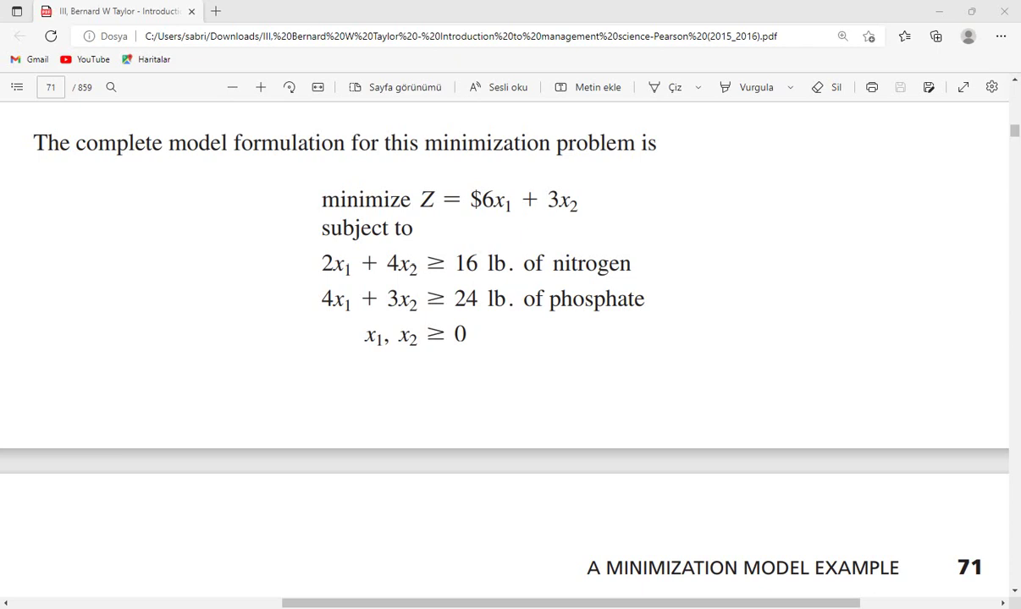
Step: In Book2, label B4 'minZ=' and enter variable headers x1 in C3 and x2 in D3
mouse_move(375, 606)
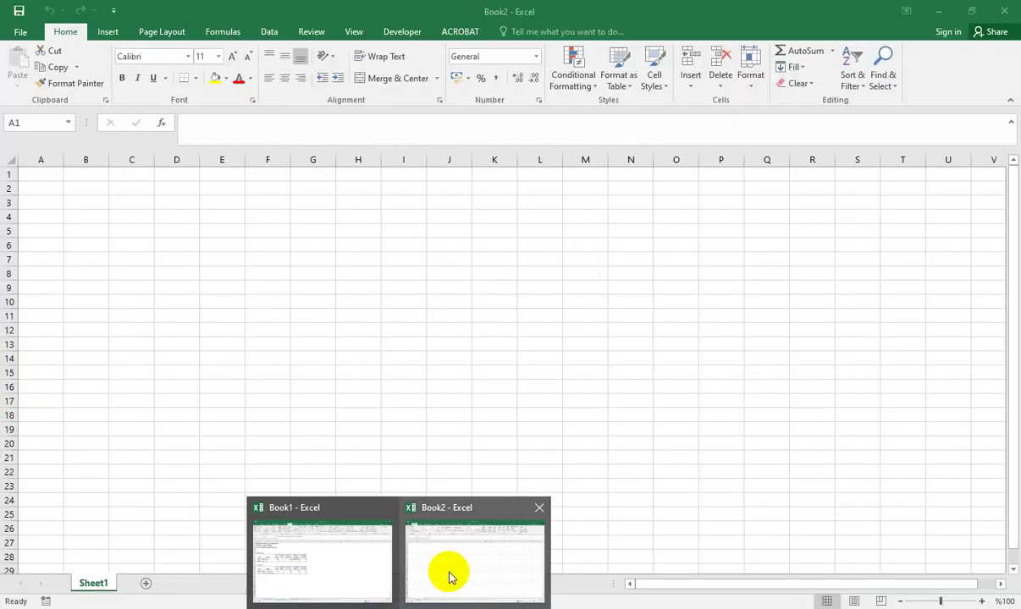
click(423, 538)
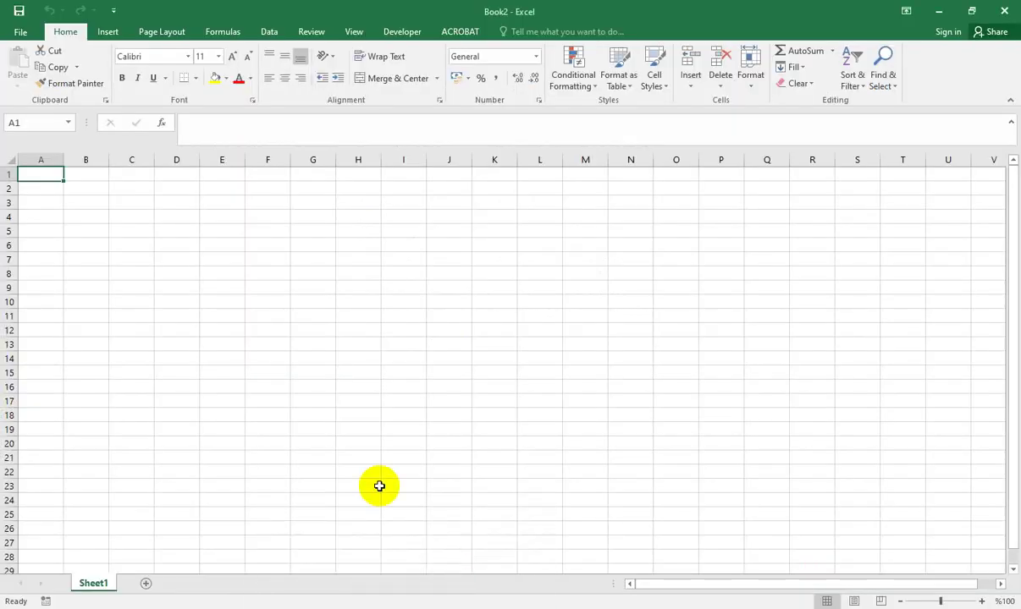
click(99, 217)
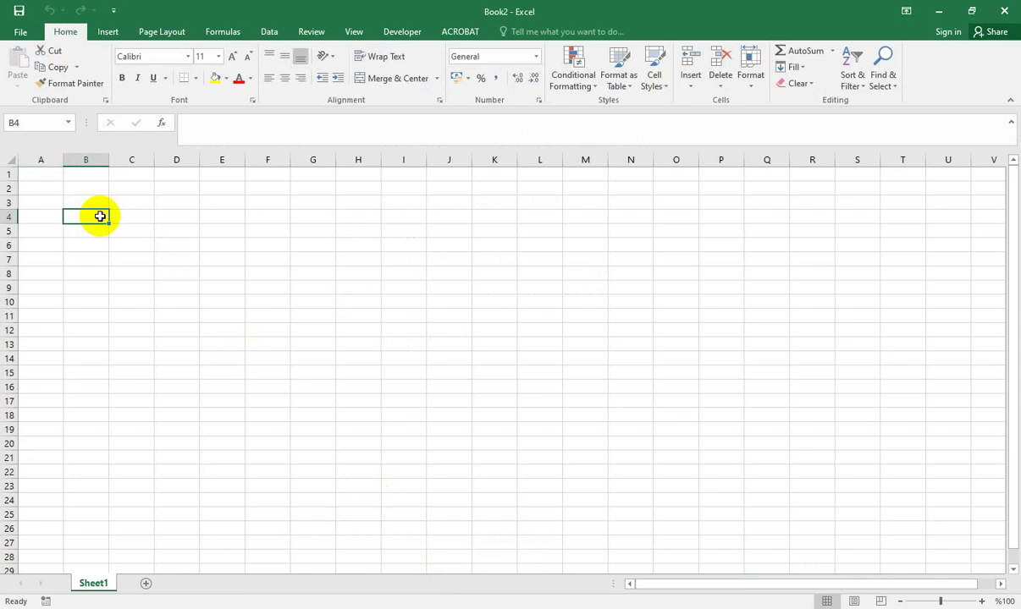
text(min)
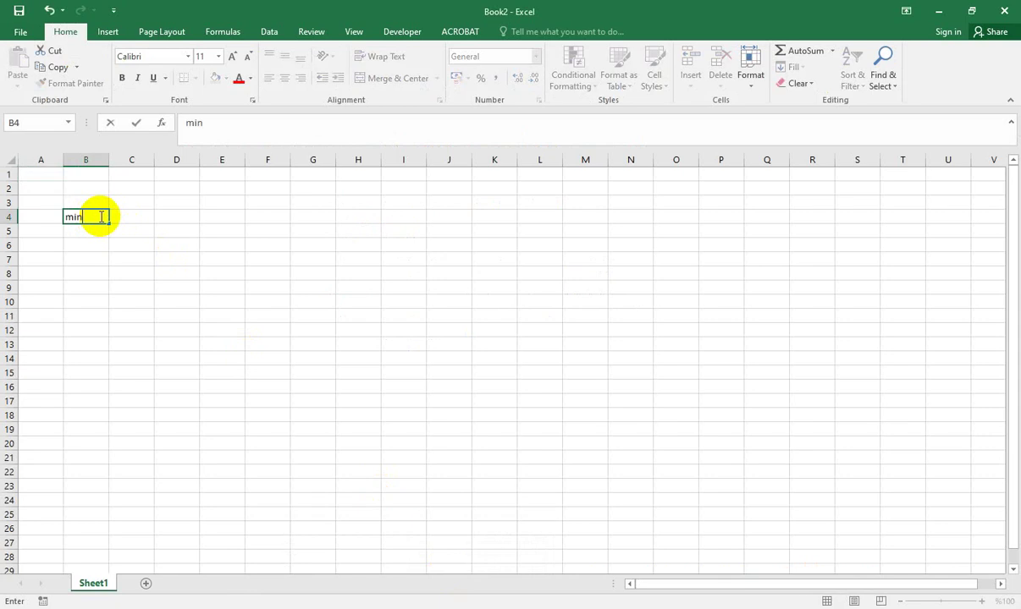
text(Z=)
key(Tab)
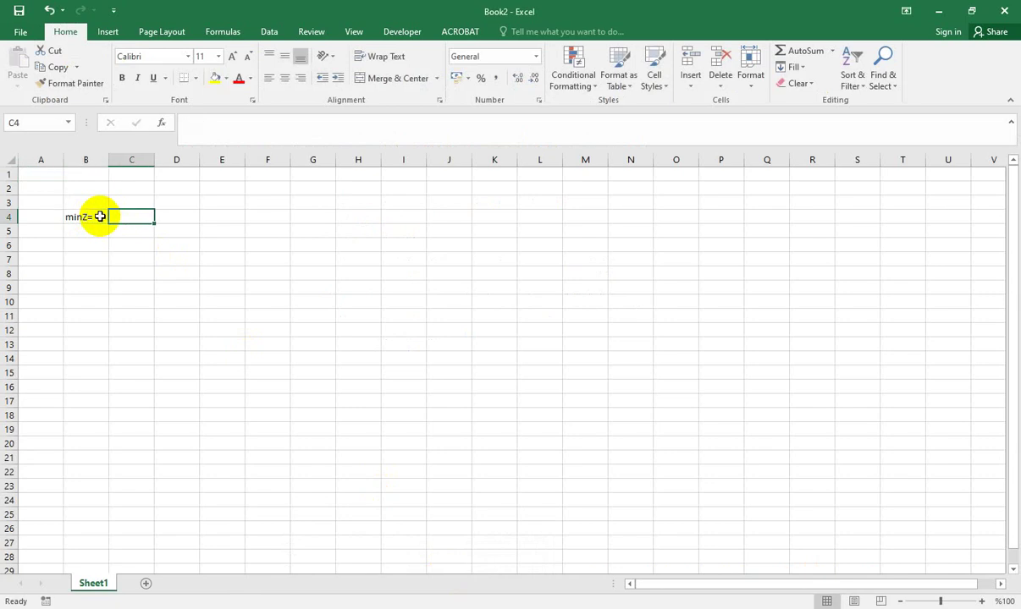
key(Up)
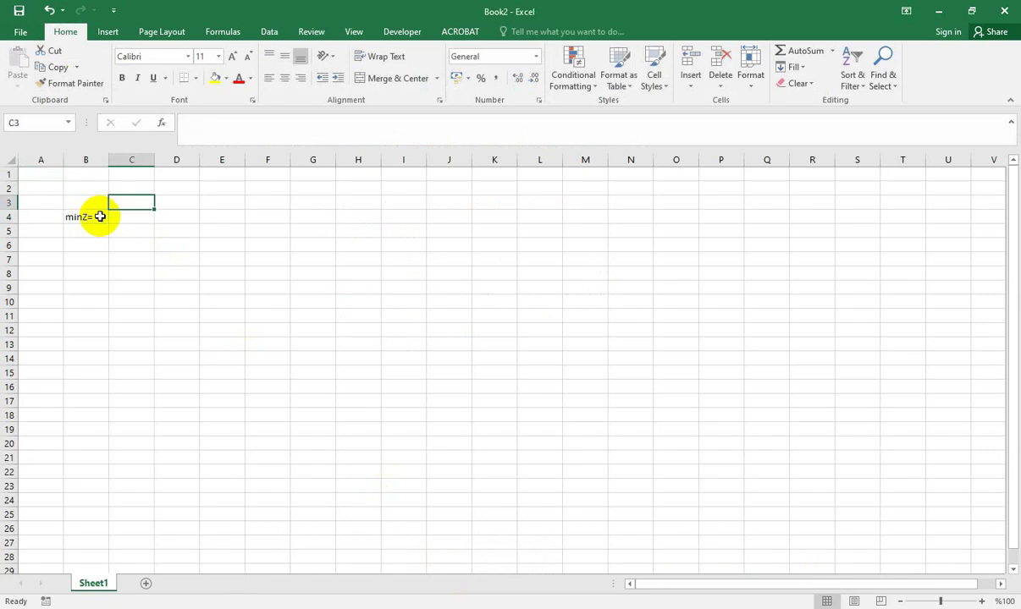
text(x)
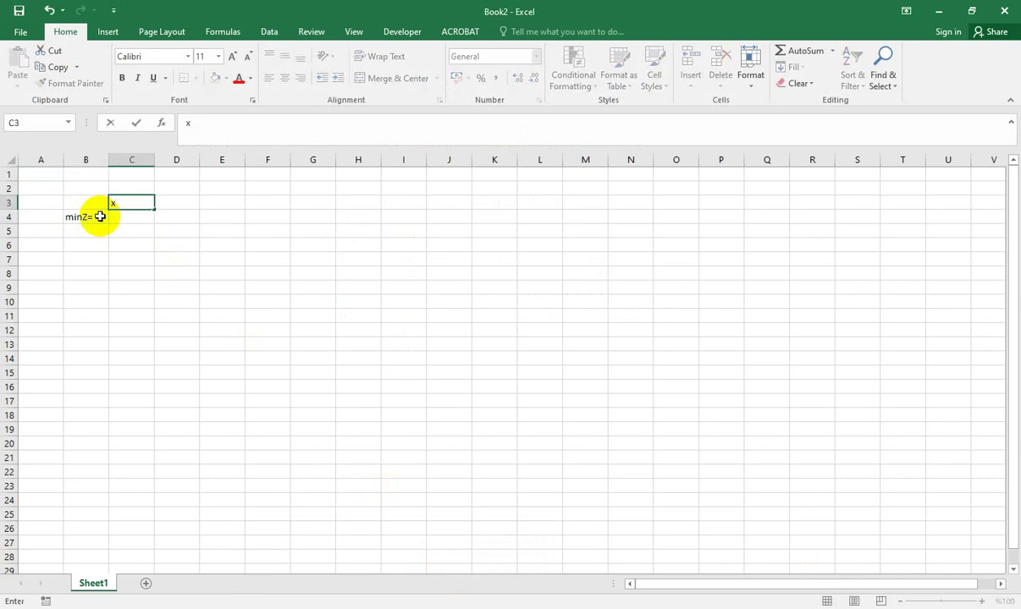
text(1)
key(Tab)
text(x)
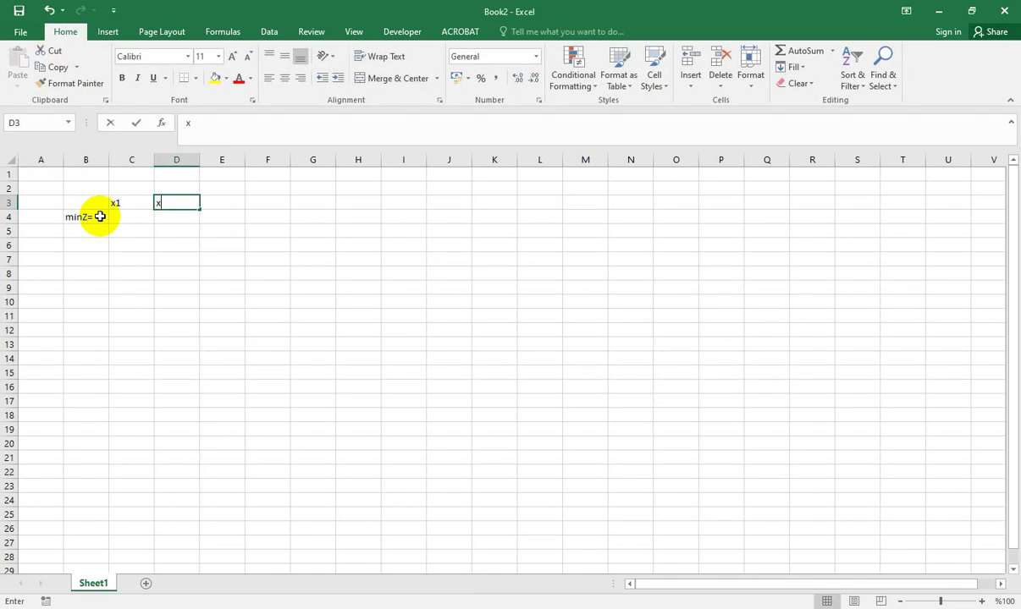
text(2)
key(Return)
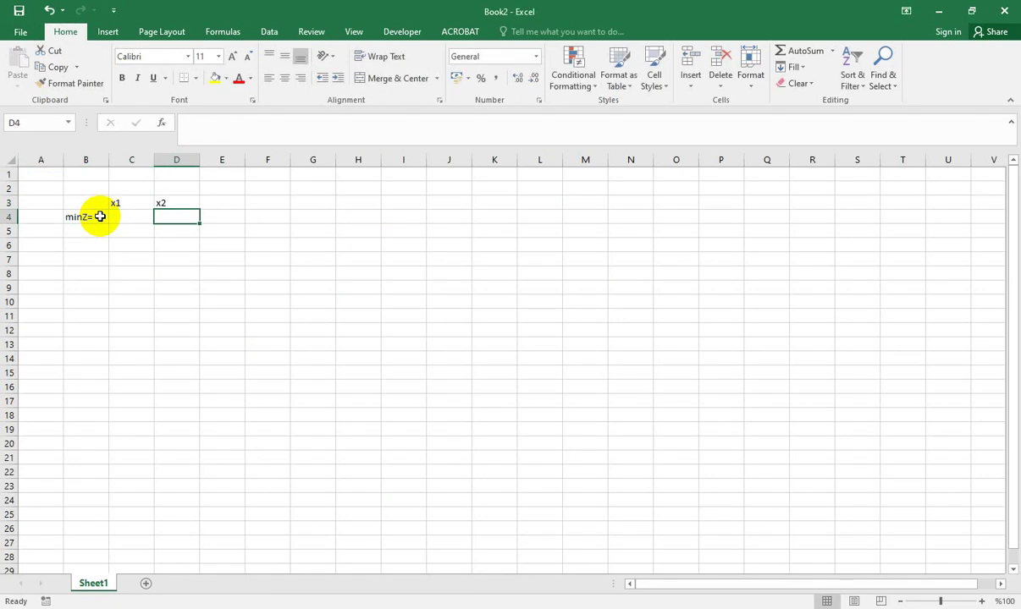
Step: Label B5 'unit price (cost)' and autofit column B to fit it
key(Left)
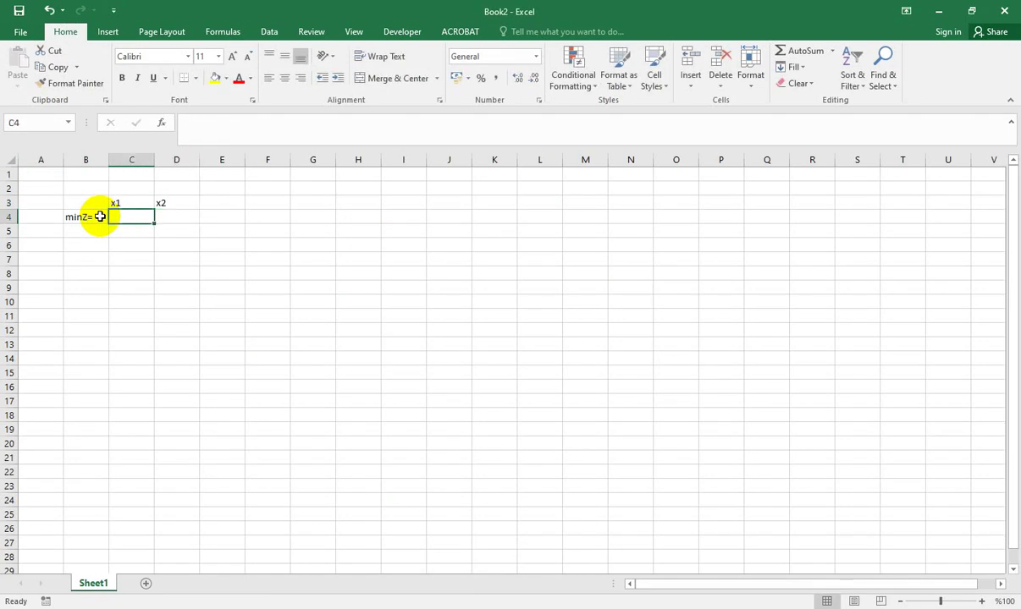
key(Down)
key(Left)
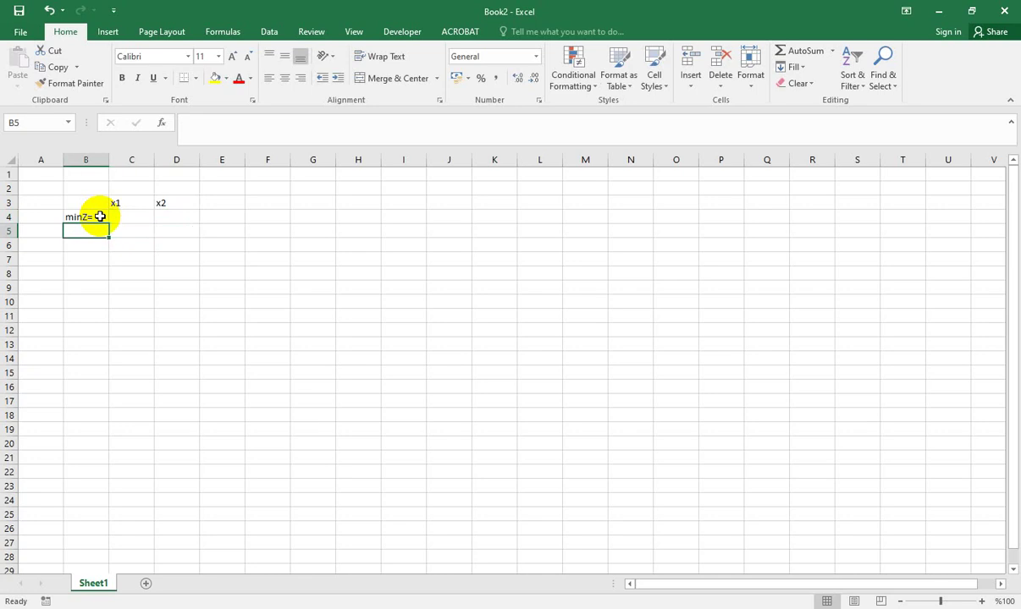
text(uni)
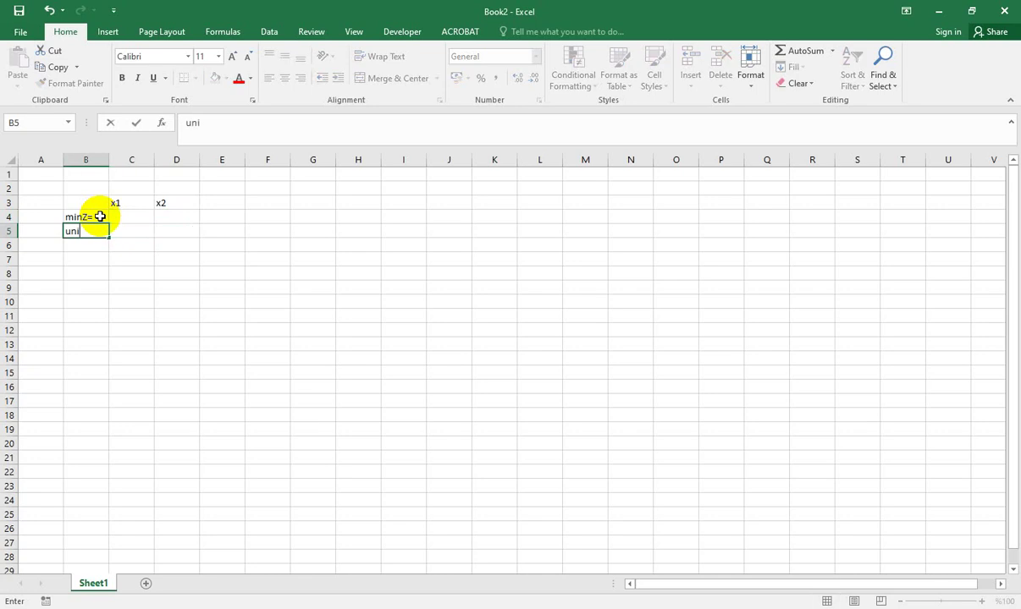
text(t )
text(pt)
text(ic)
key(BackSpace)
key(BackSpace)
key(BackSpace)
key(BackSpace)
text(ce)
text( ()
text(cost))
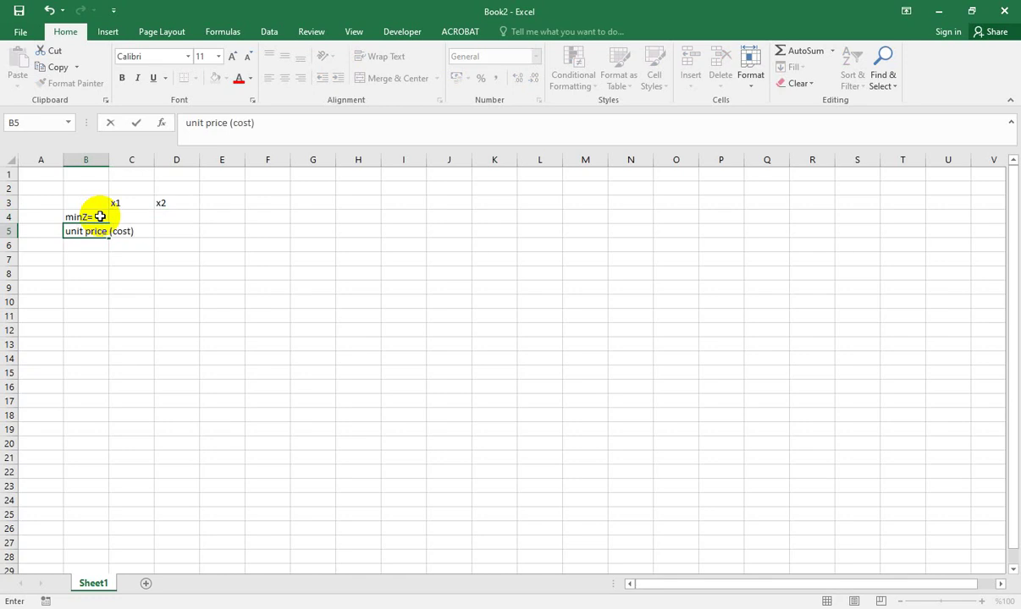
key(Return)
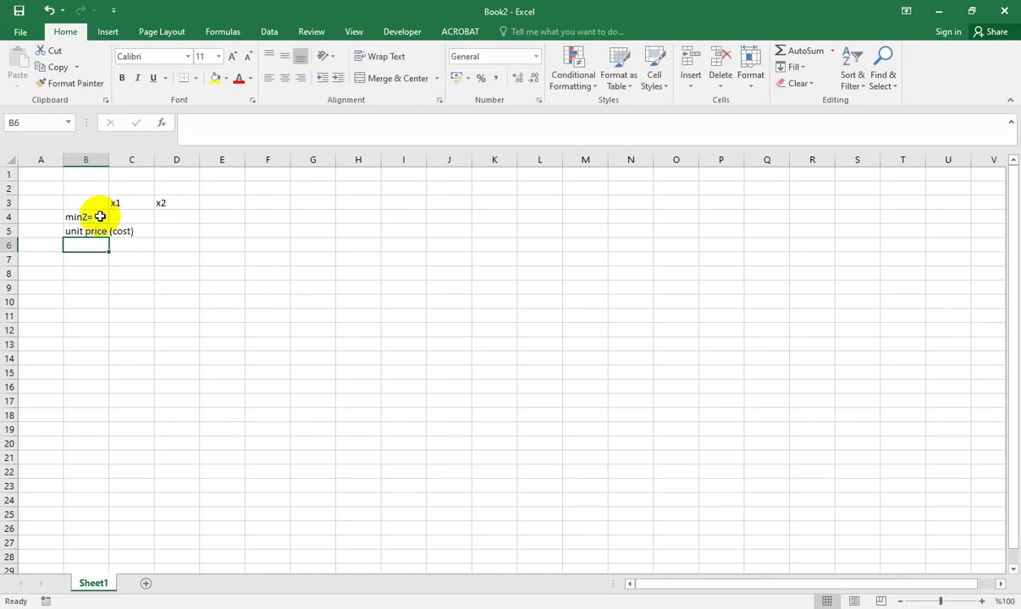
double_click(111, 159)
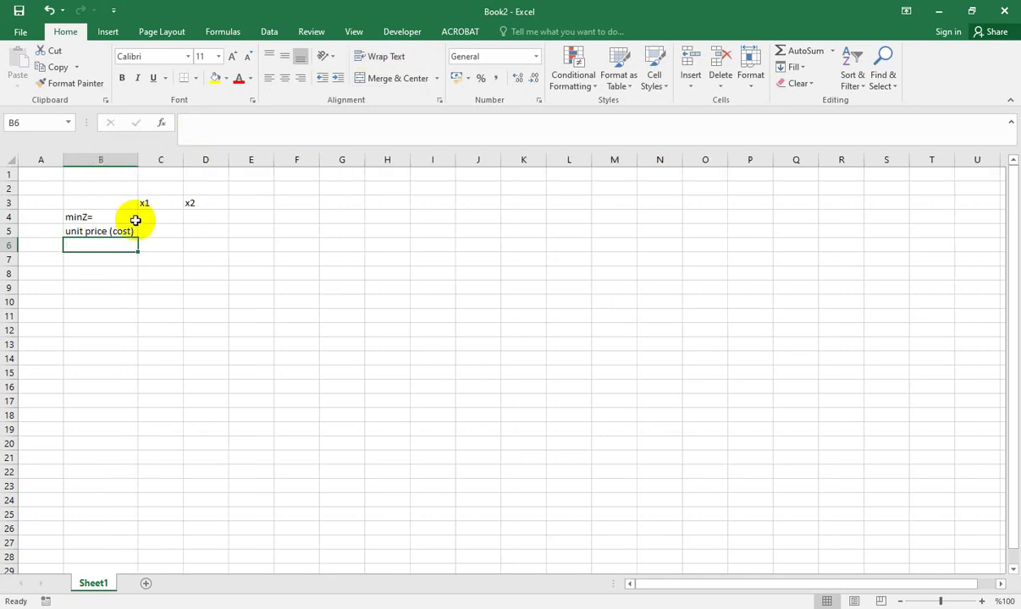
key(alt+Tab)
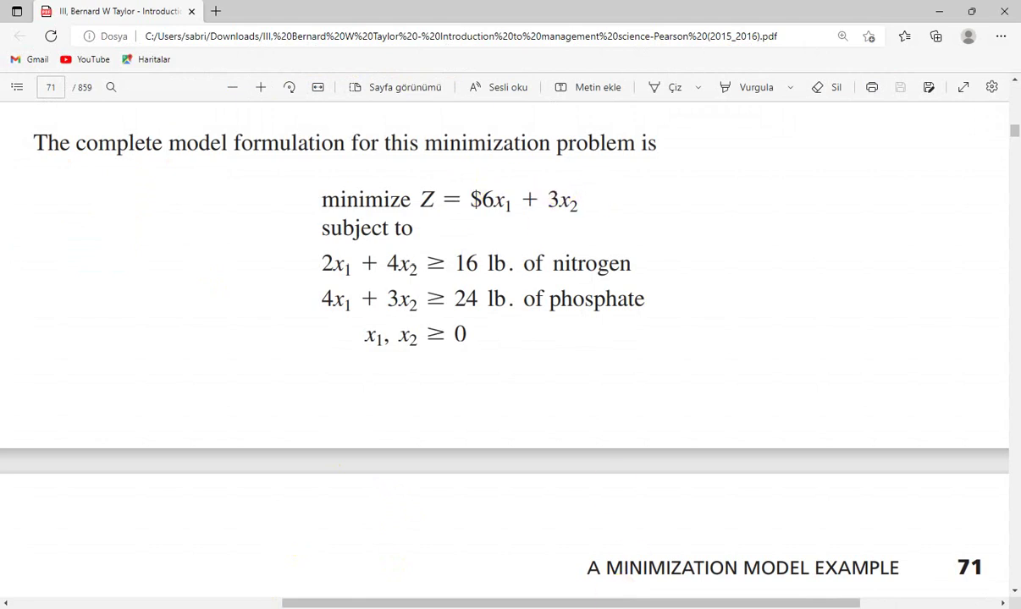
key(alt+Tab)
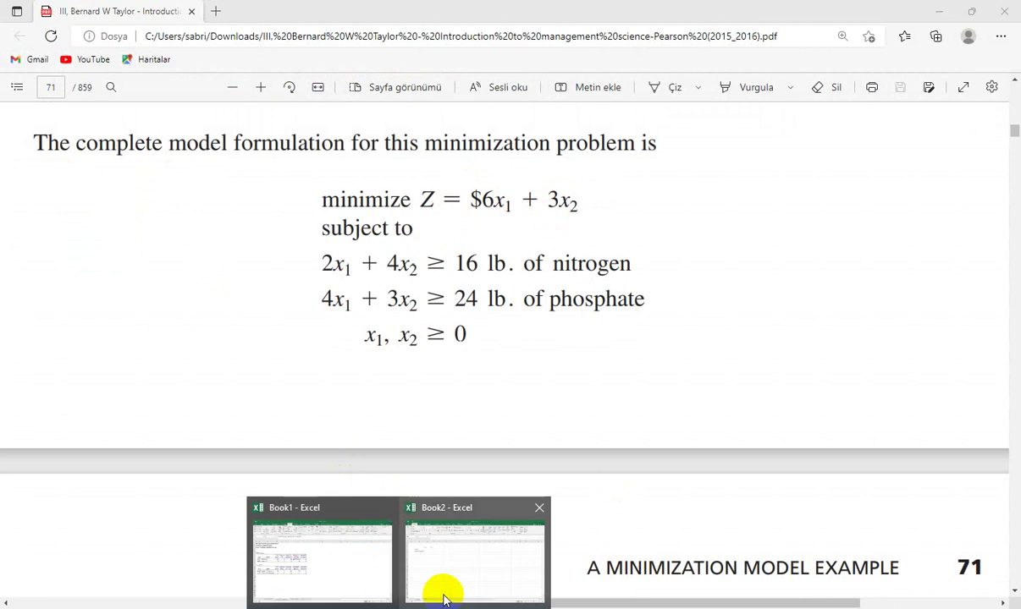
click(445, 594)
Step: Enter unit costs 6 and 3 in C5:D5 and starting values 1 and 1 in C4:D4
click(155, 218)
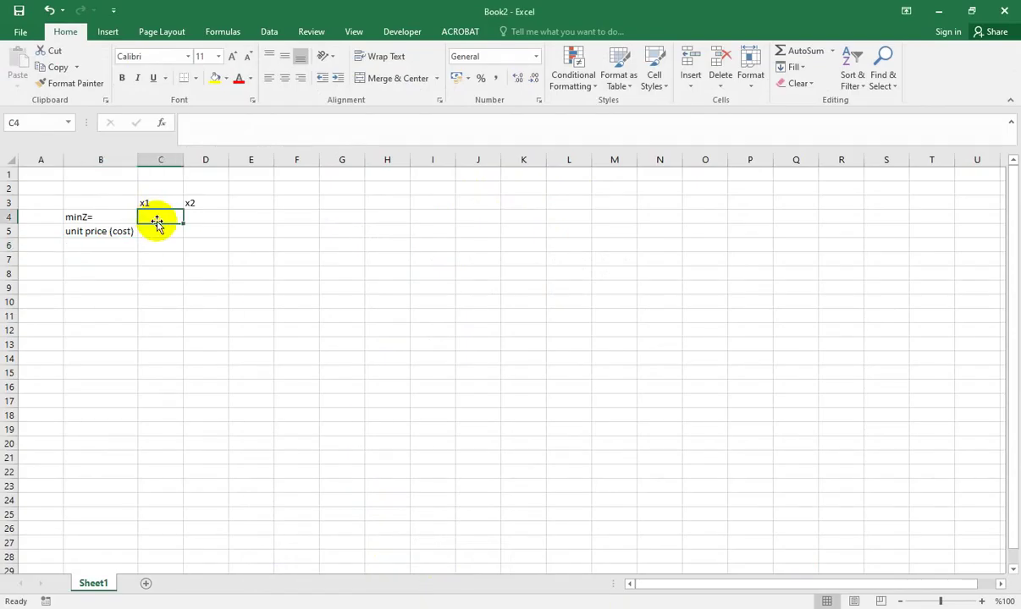
click(159, 232)
text(6)
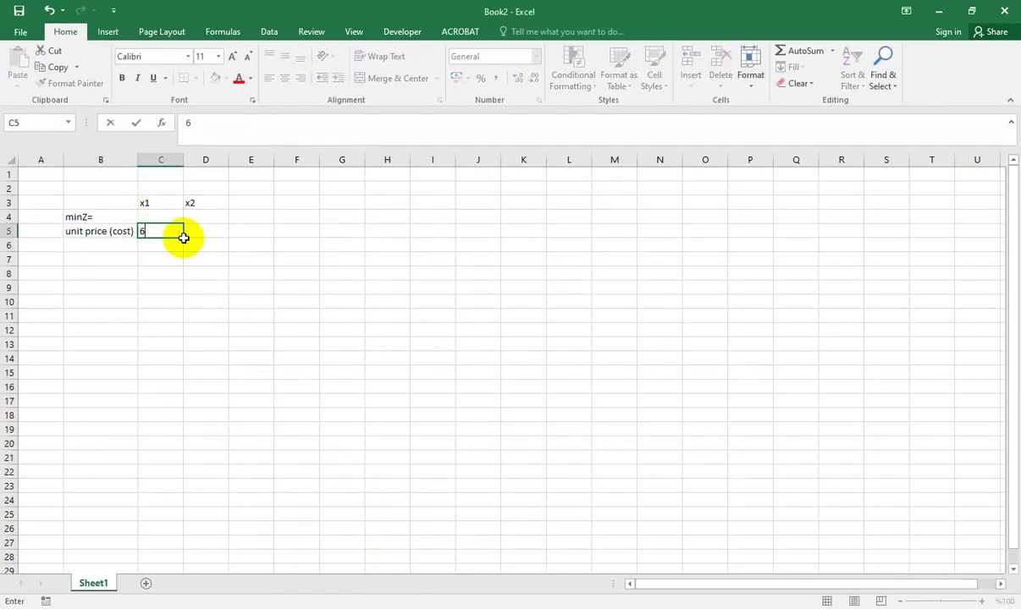
click(202, 230)
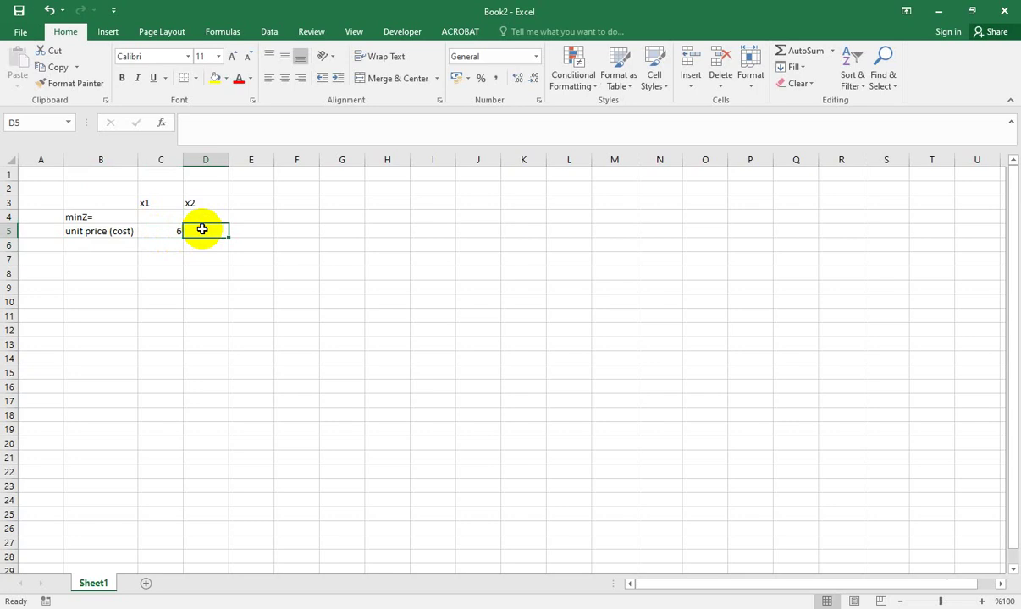
text(3)
click(195, 269)
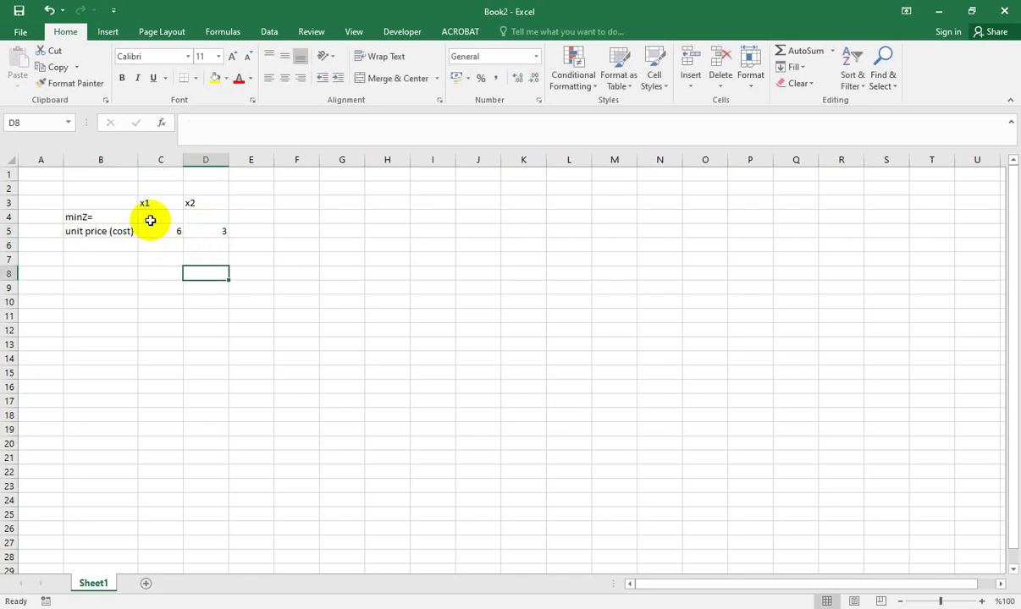
click(151, 217)
text(1)
click(209, 219)
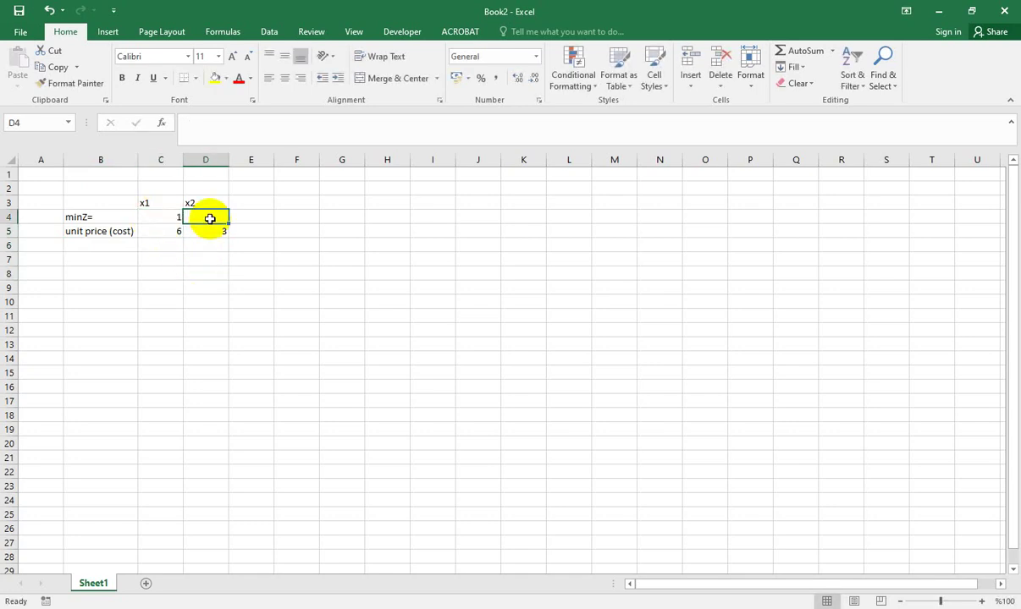
text(1)
Step: Head G3 'Total Cost' and enter =C5*C4+D5*D4 in G4, which returns 9
click(346, 201)
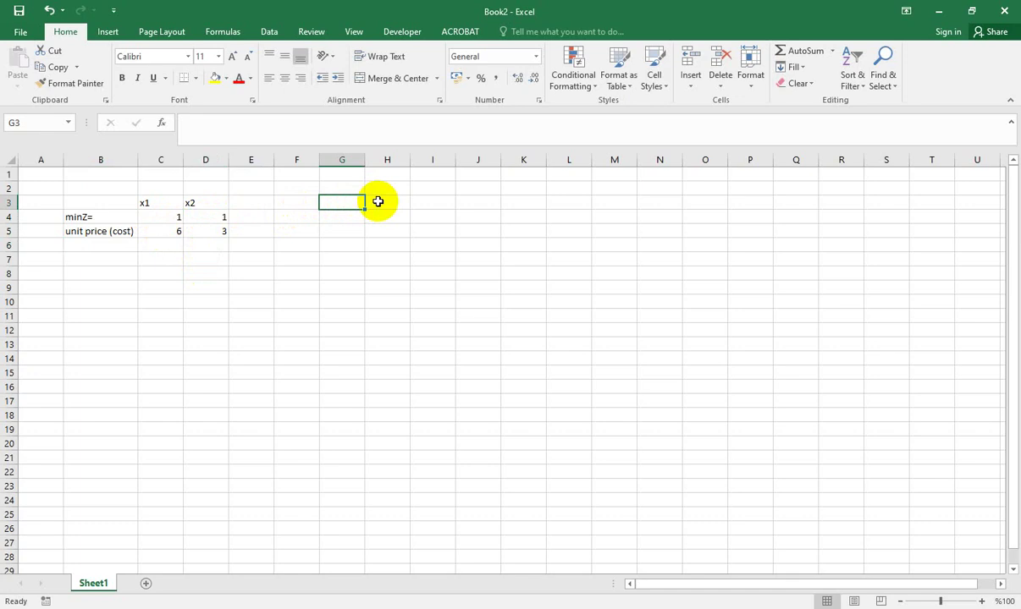
text(Tot)
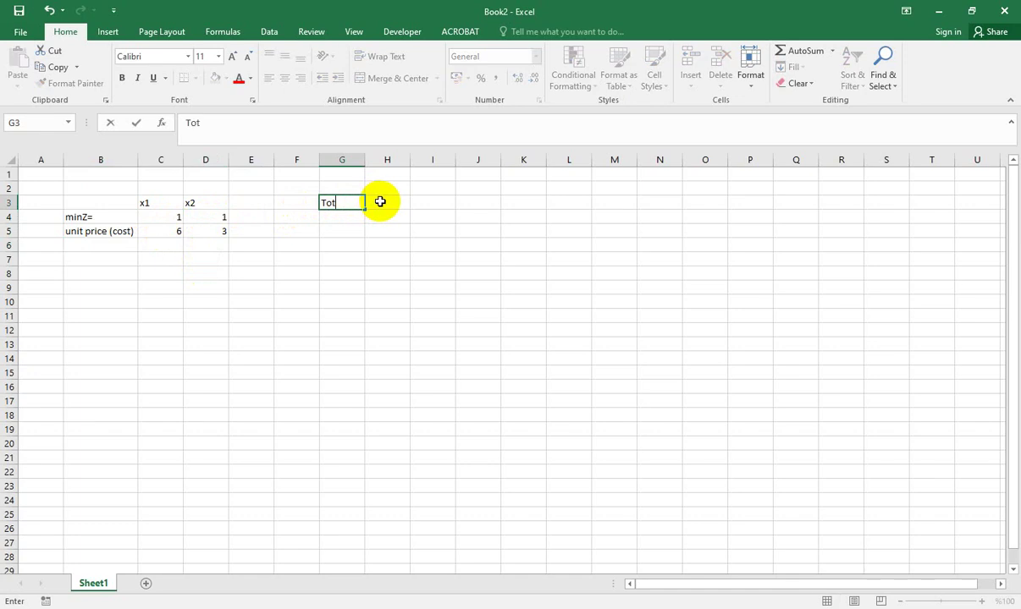
text(al Co)
text(st)
key(Return)
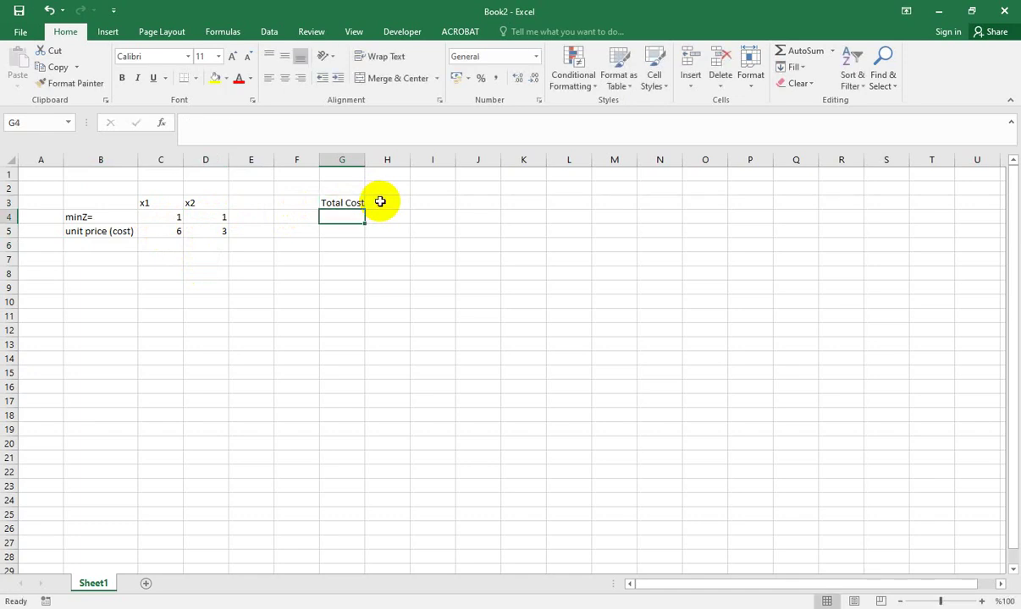
text(=)
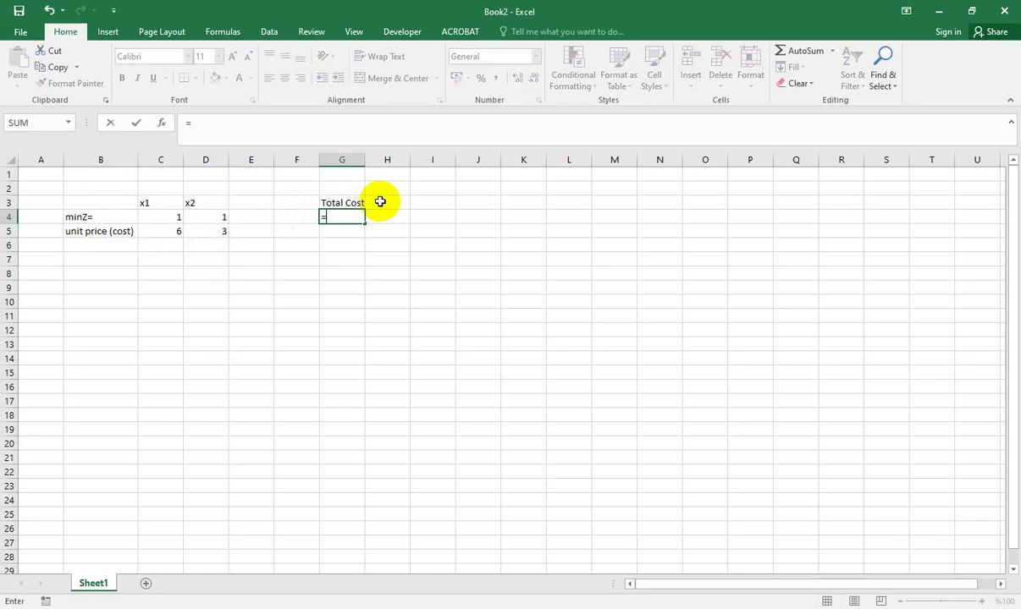
click(165, 230)
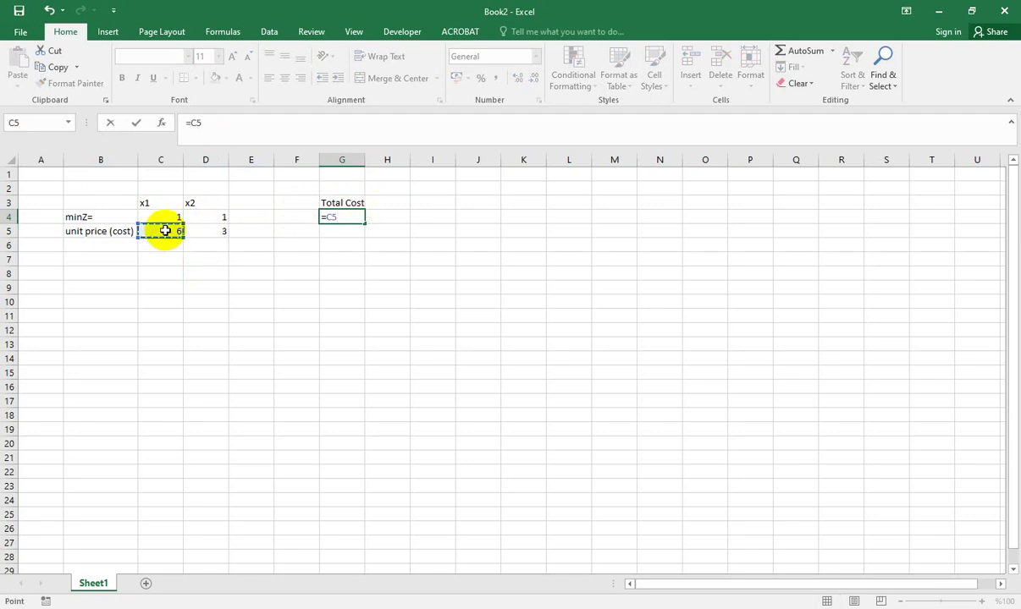
text(*)
click(163, 216)
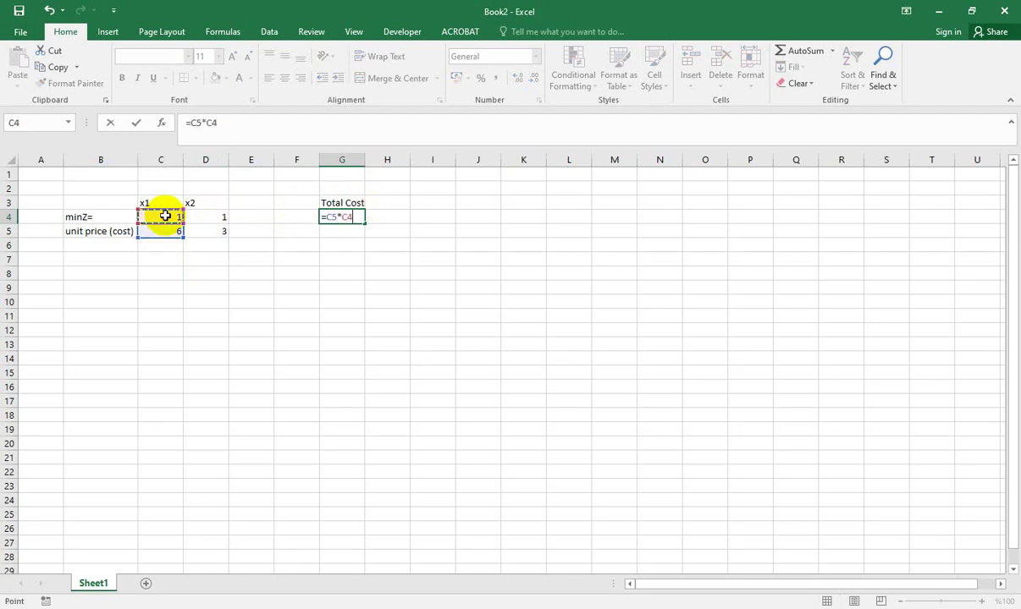
text(+)
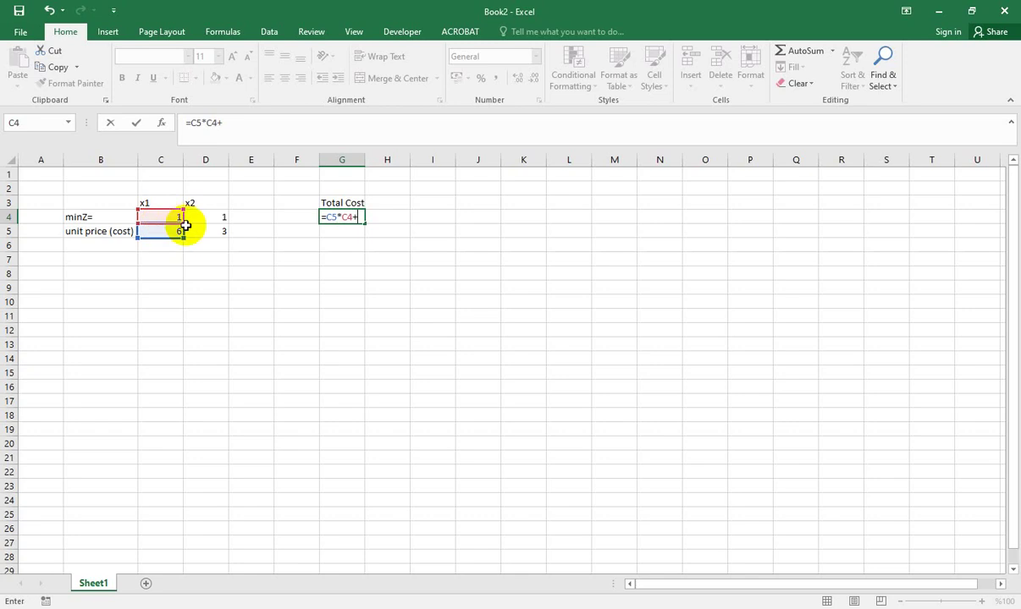
click(209, 232)
text(*)
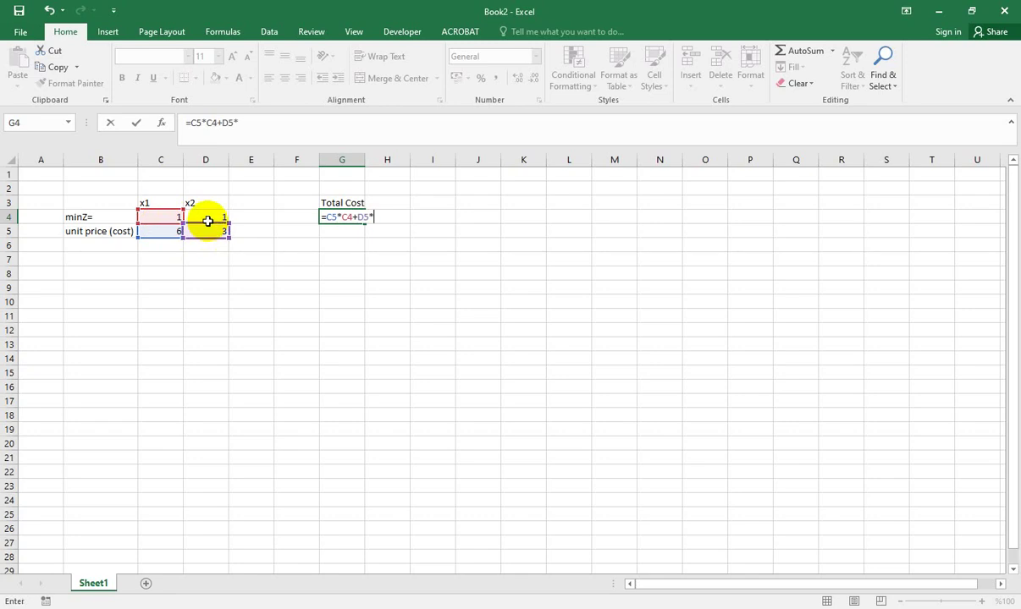
click(208, 216)
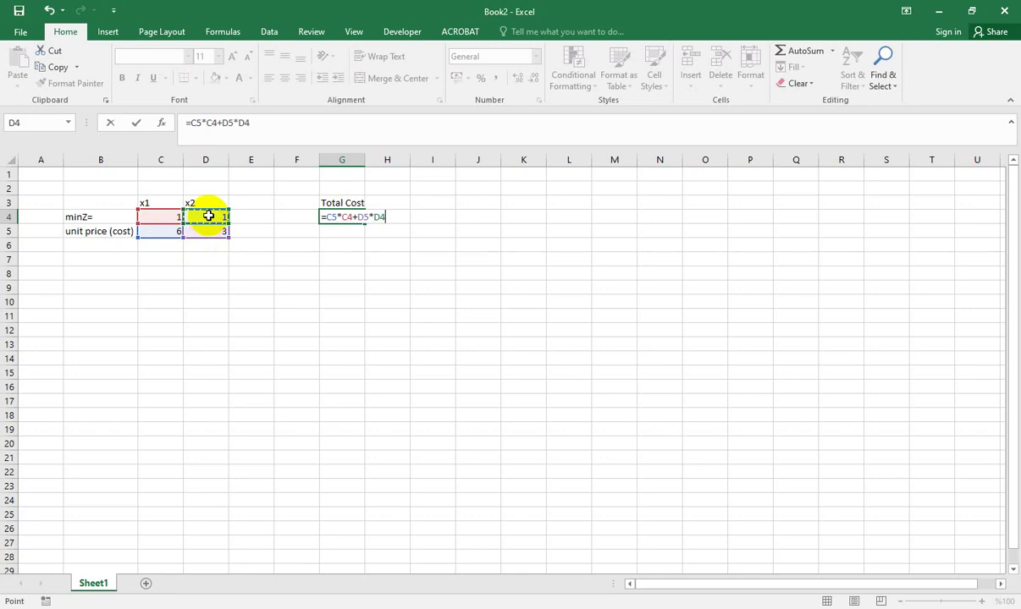
key(Return)
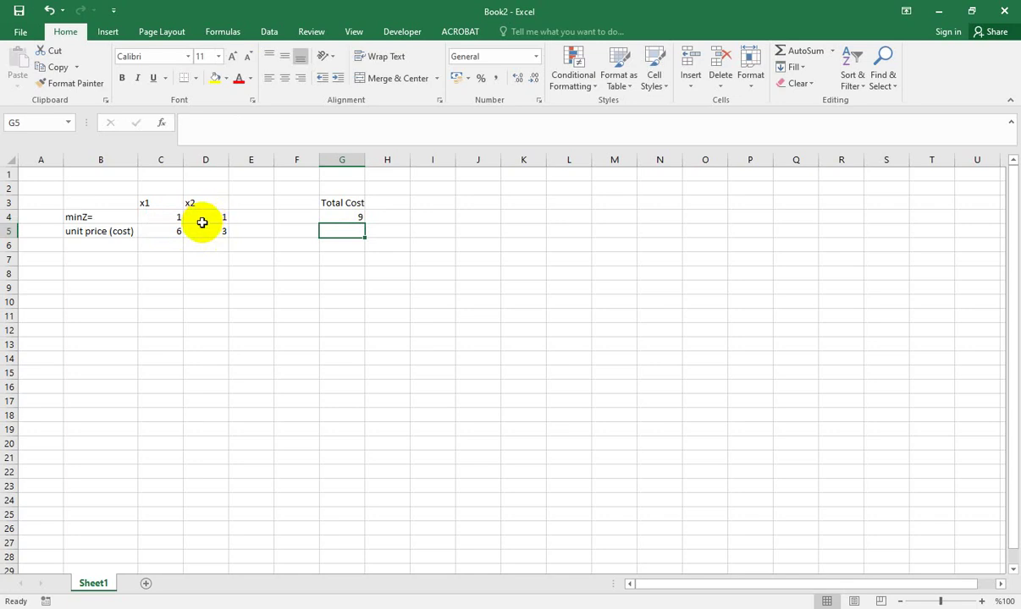
Step: Centre columns C and D both horizontally and vertically
drag(154, 161, 198, 161)
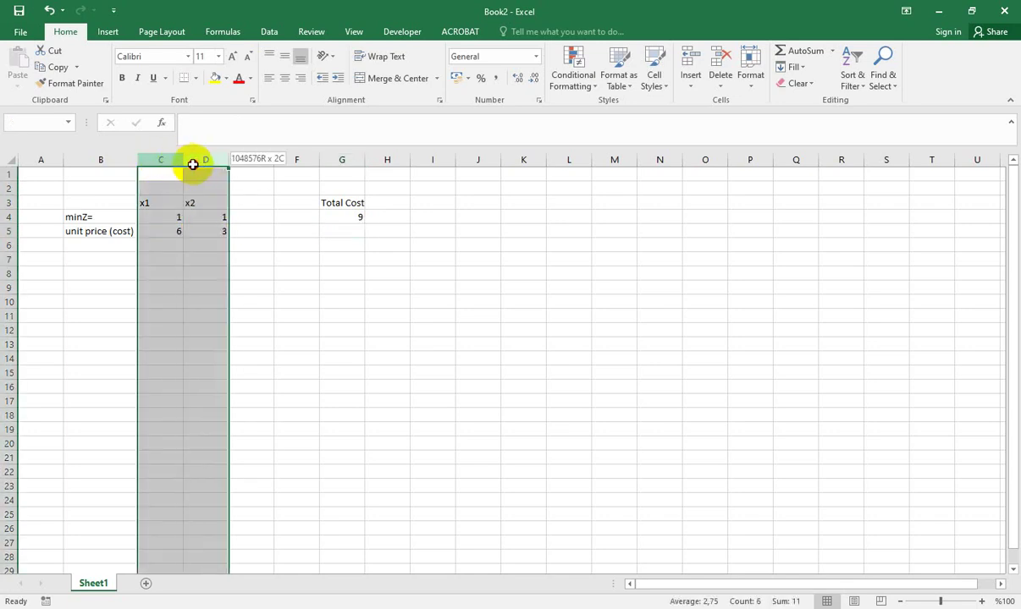
click(284, 77)
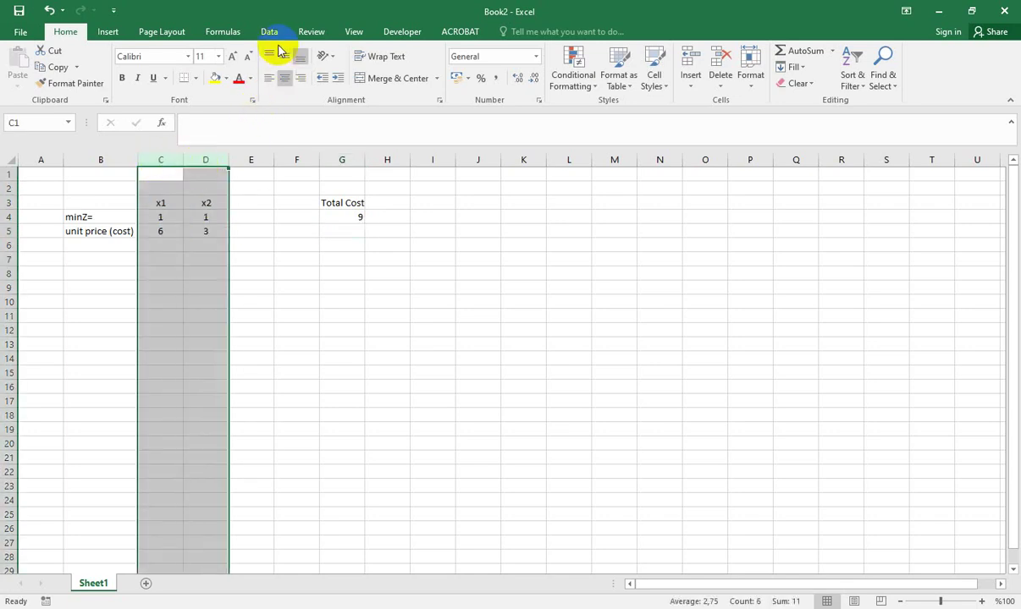
click(284, 56)
click(207, 292)
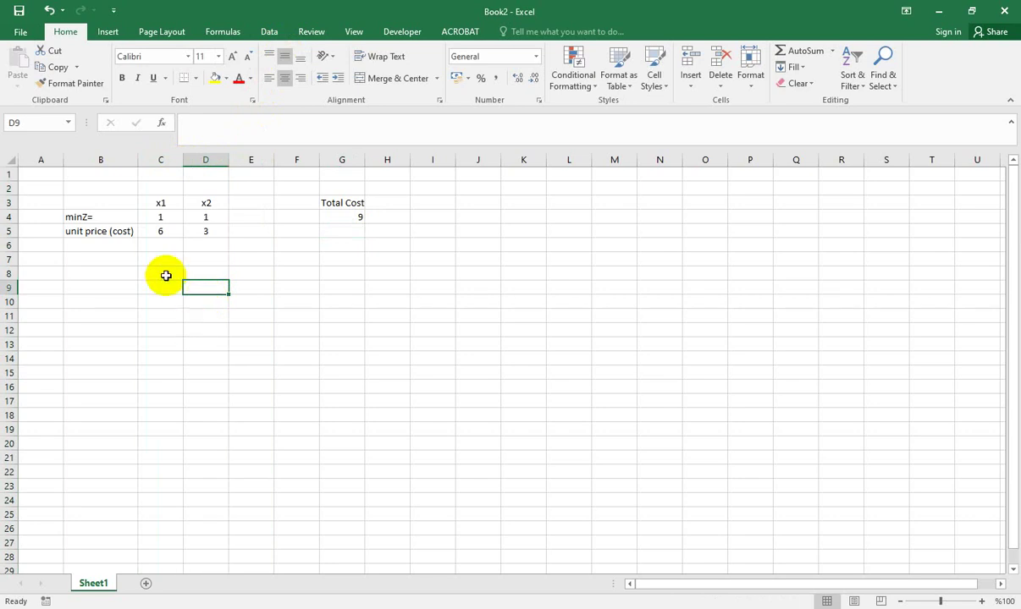
Step: Type 's.t' in B7 to start the constraints section, checking the textbook PDF
click(101, 261)
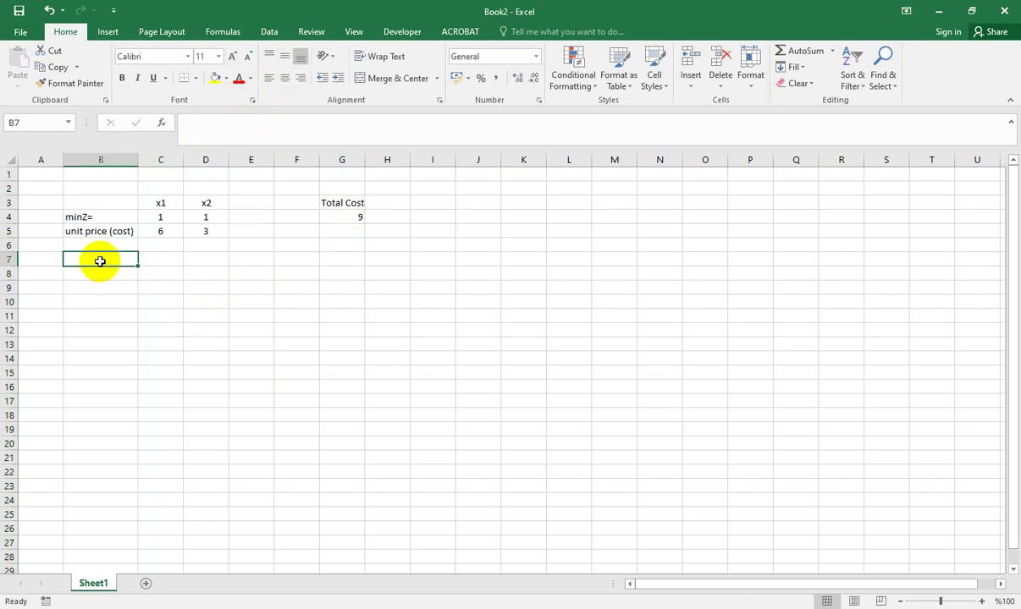
text(s.t.)
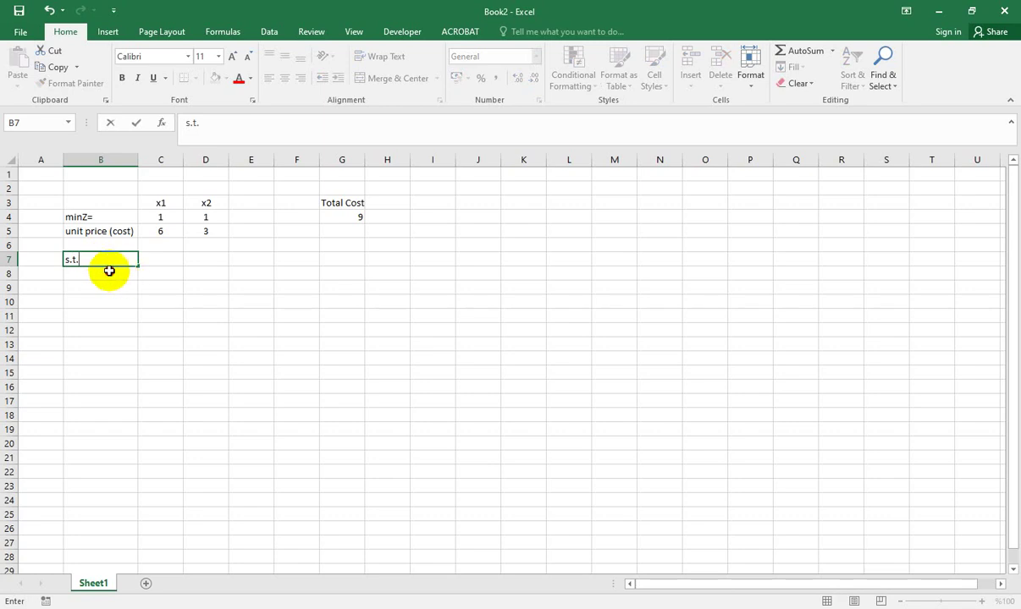
key(Return)
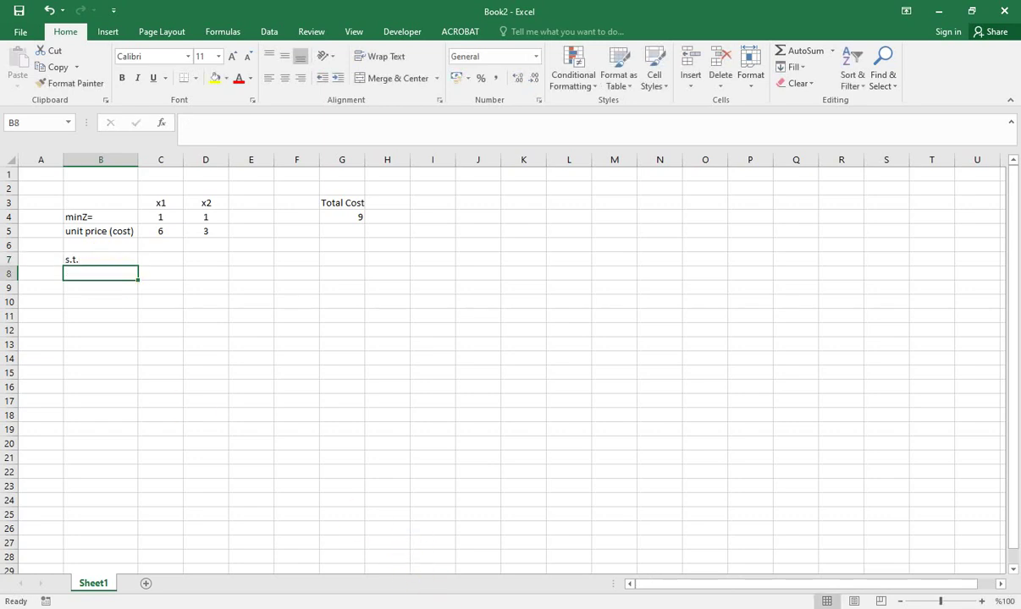
key(alt+Tab)
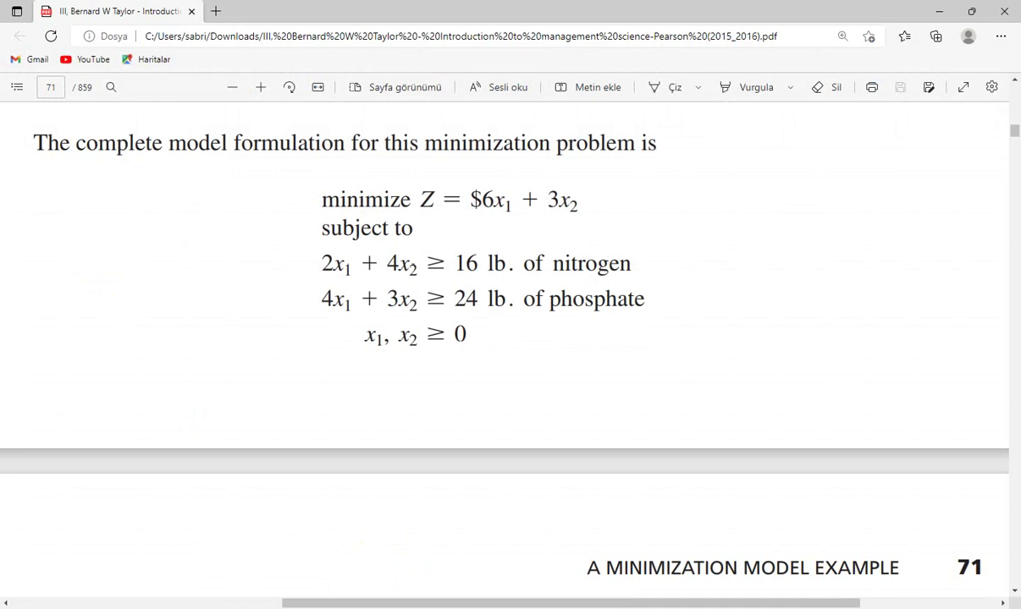
mouse_move(398, 602)
click(445, 548)
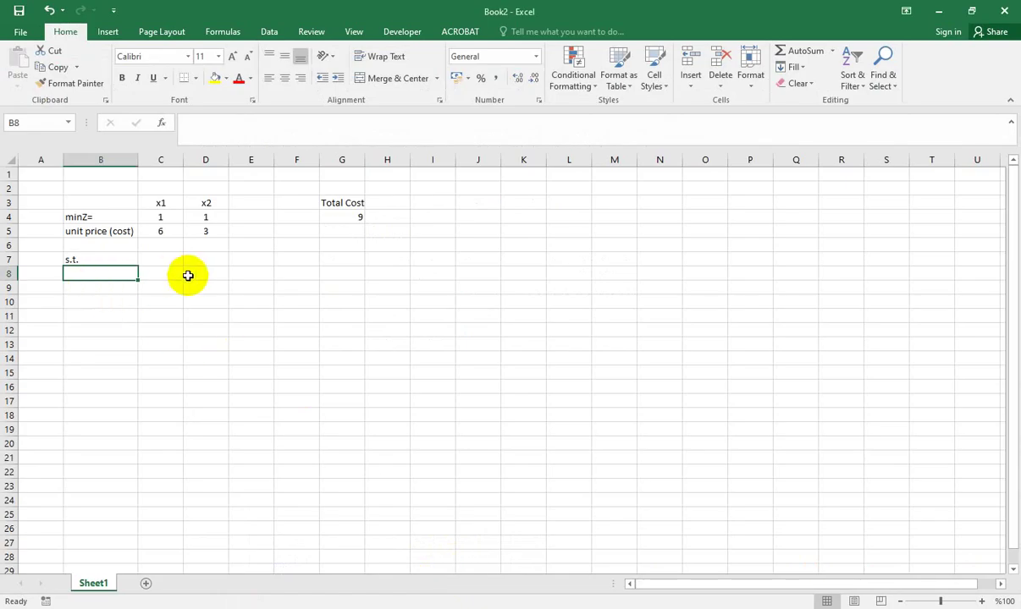
Step: Enter the constraint labels 'nitrogen' in B8 and 'phosphate' in B9
text(nit)
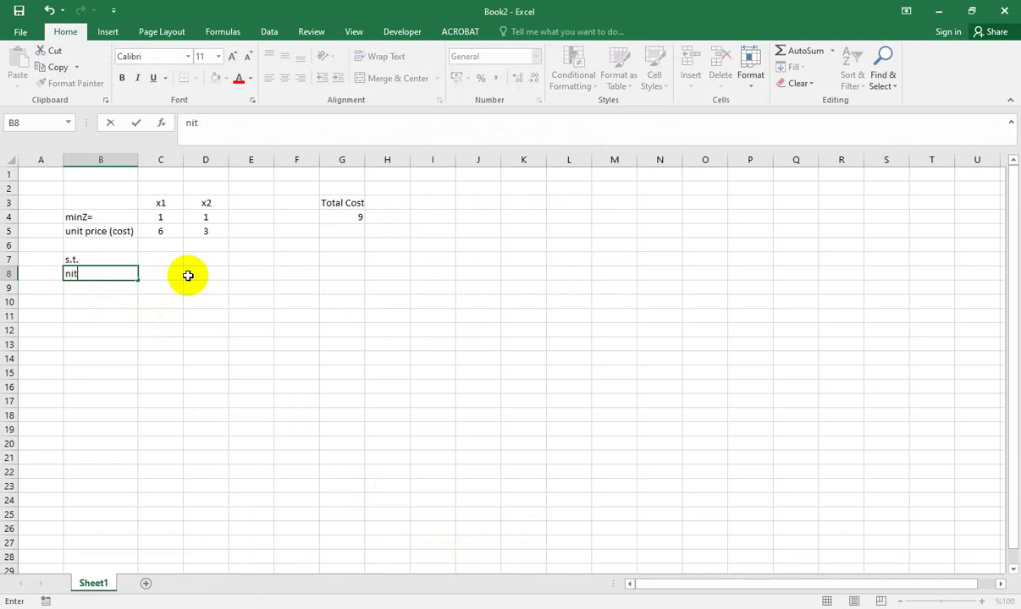
text(rogen)
key(Return)
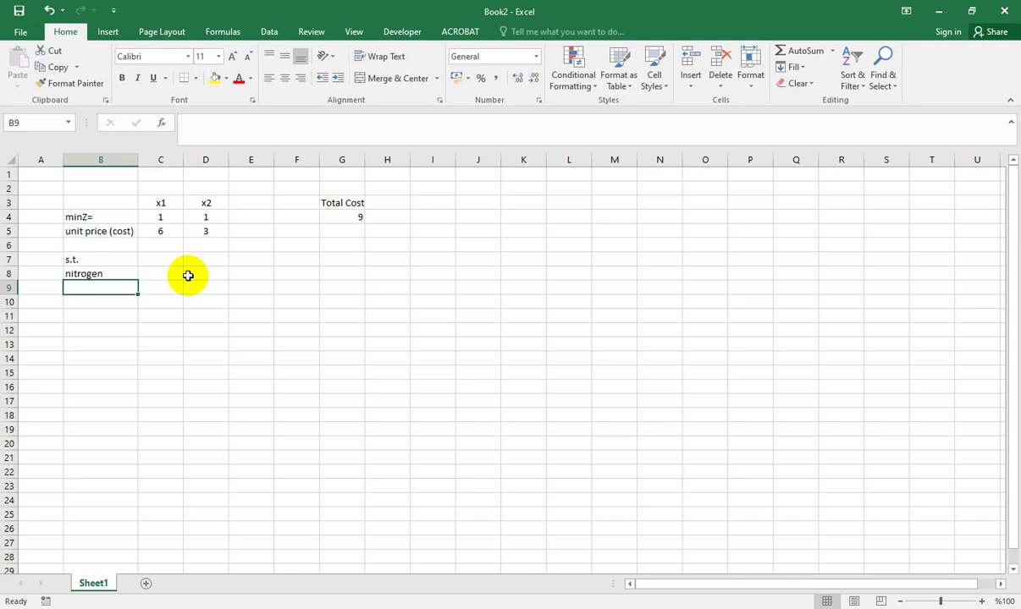
text(pho)
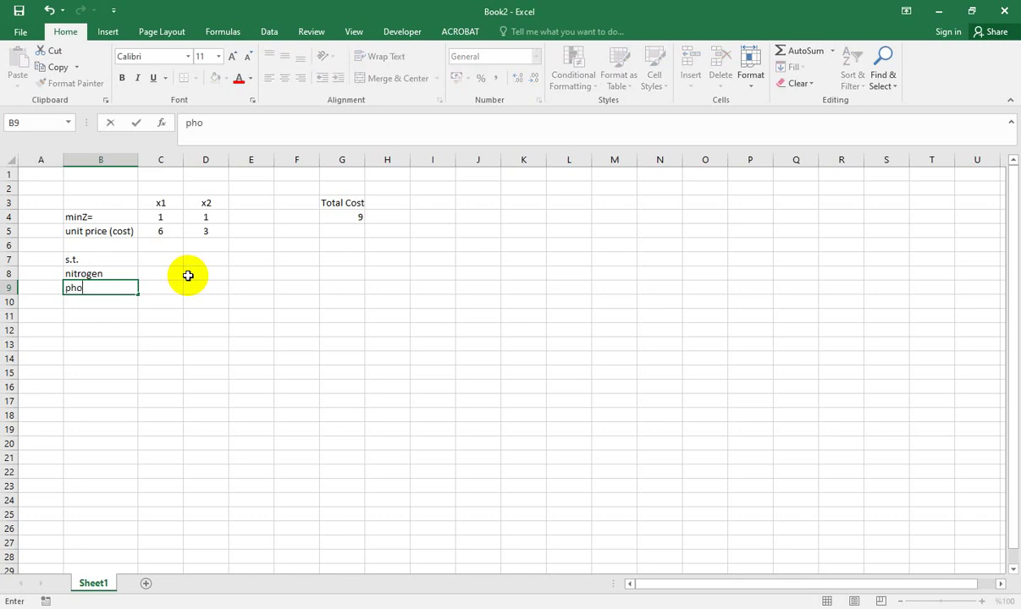
text(sphate)
key(Tab)
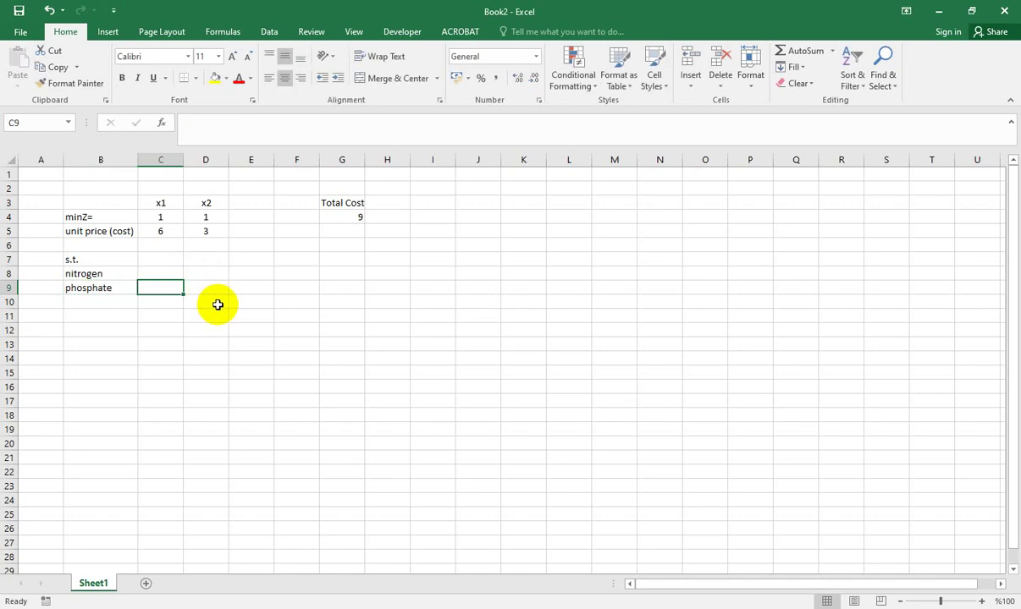
mouse_move(398, 608)
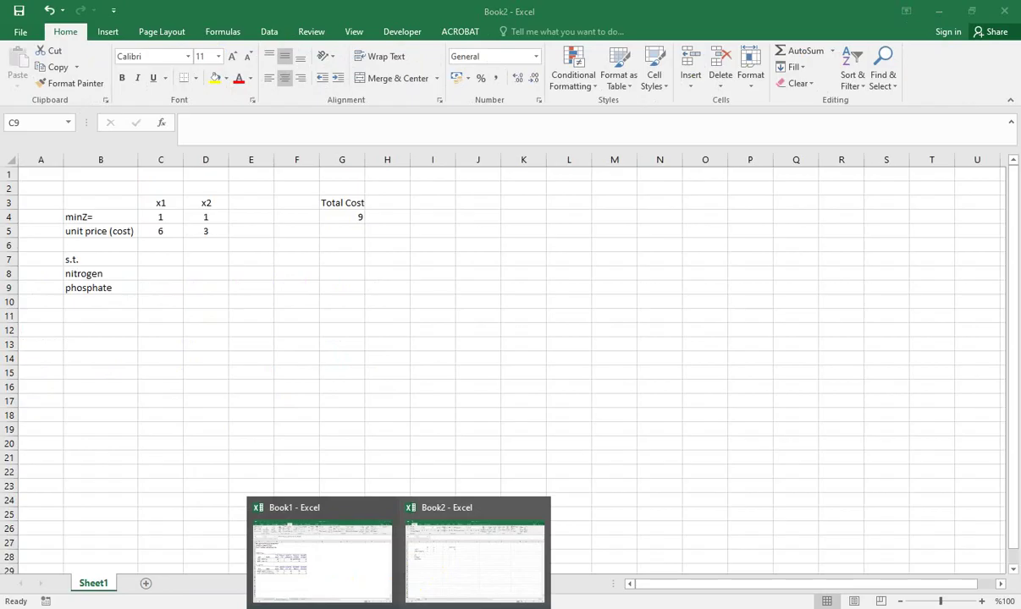
Step: Copy the nitrogen coefficients 2 and 4 from the PDF into C8:D8
click(258, 603)
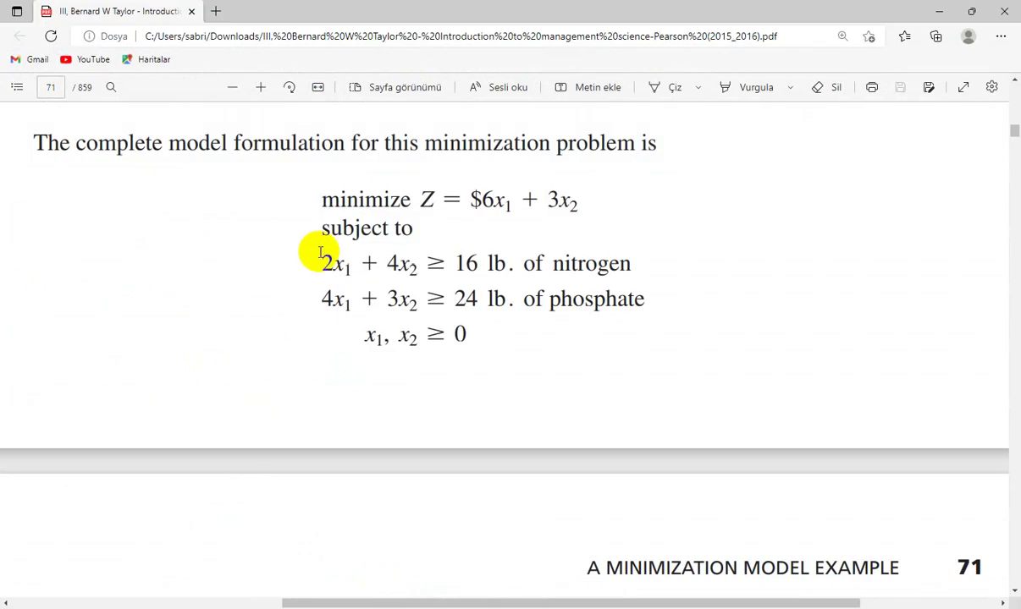
drag(321, 253, 397, 262)
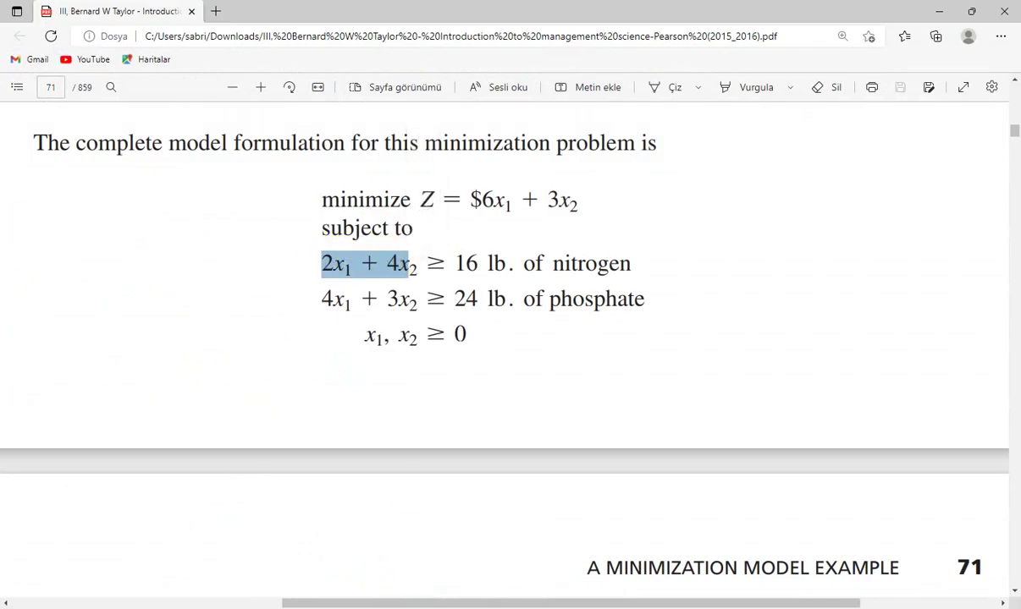
click(446, 540)
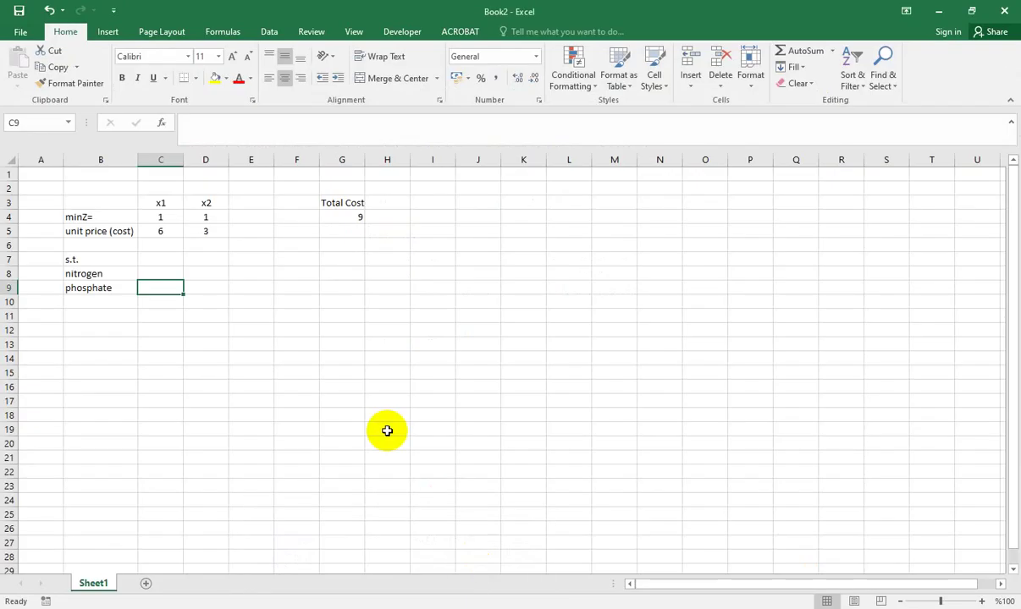
click(164, 269)
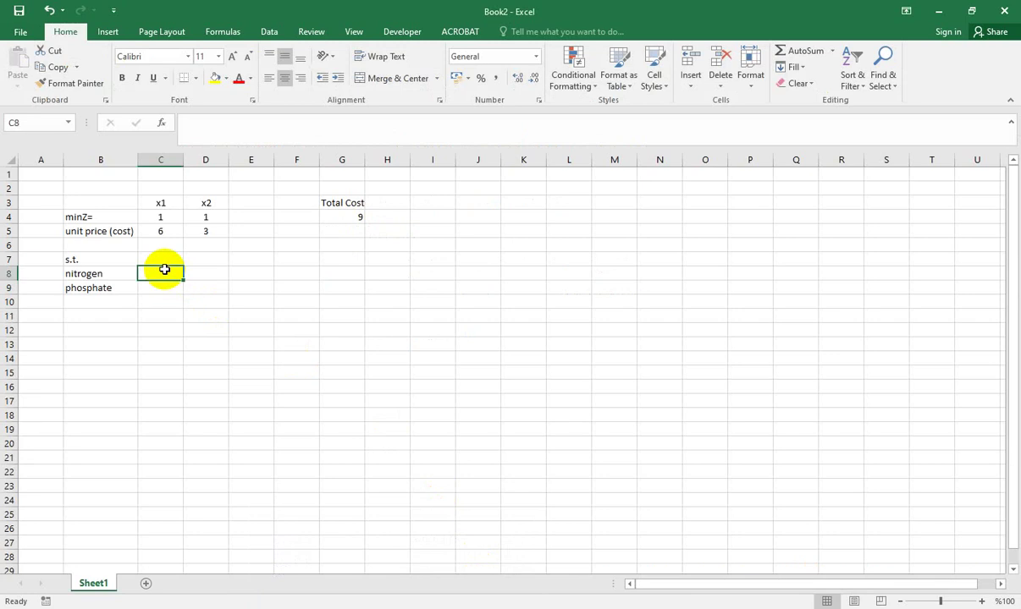
text(2)
click(210, 271)
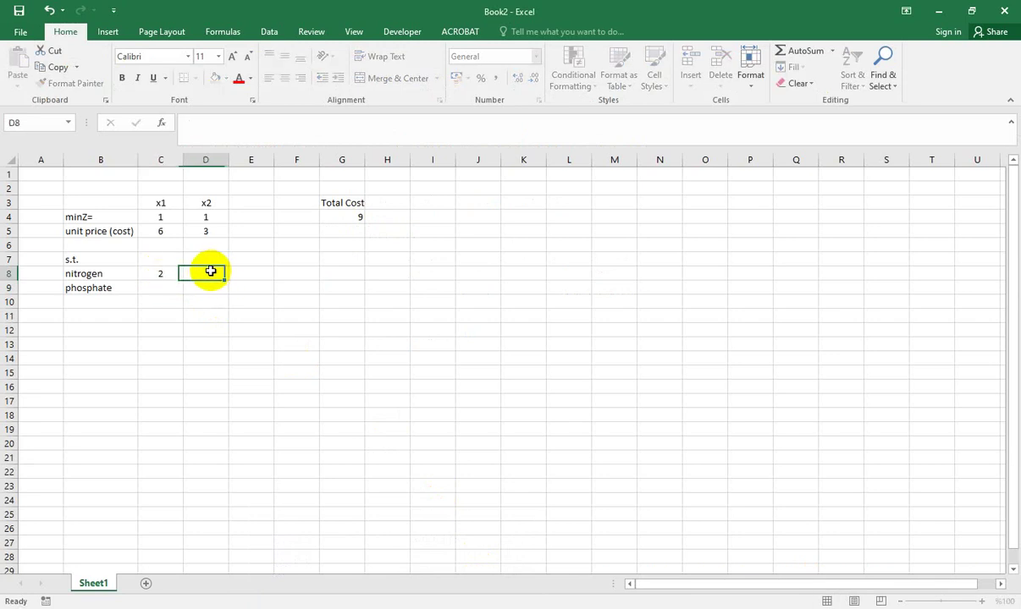
text(4)
click(164, 286)
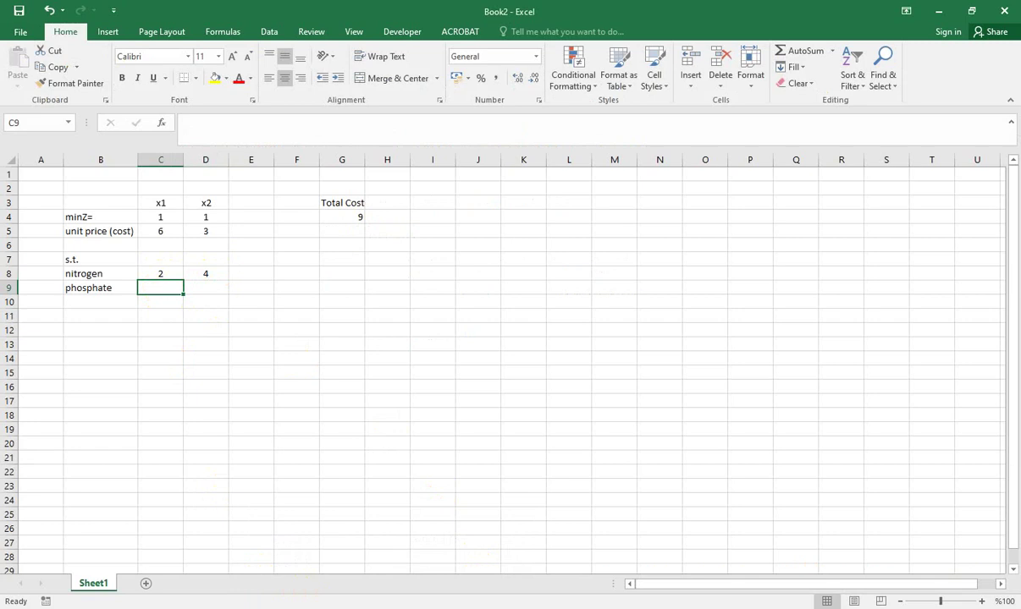
Step: Copy the phosphate coefficients 4 and 3 from the PDF into C9:D9
key(alt+Tab)
drag(321, 298, 394, 298)
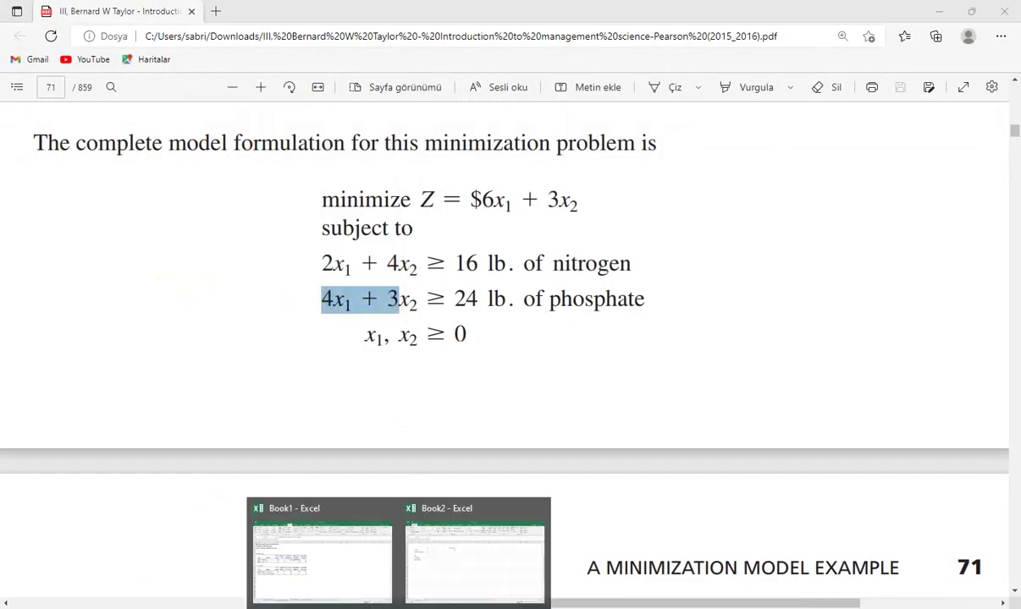
click(460, 537)
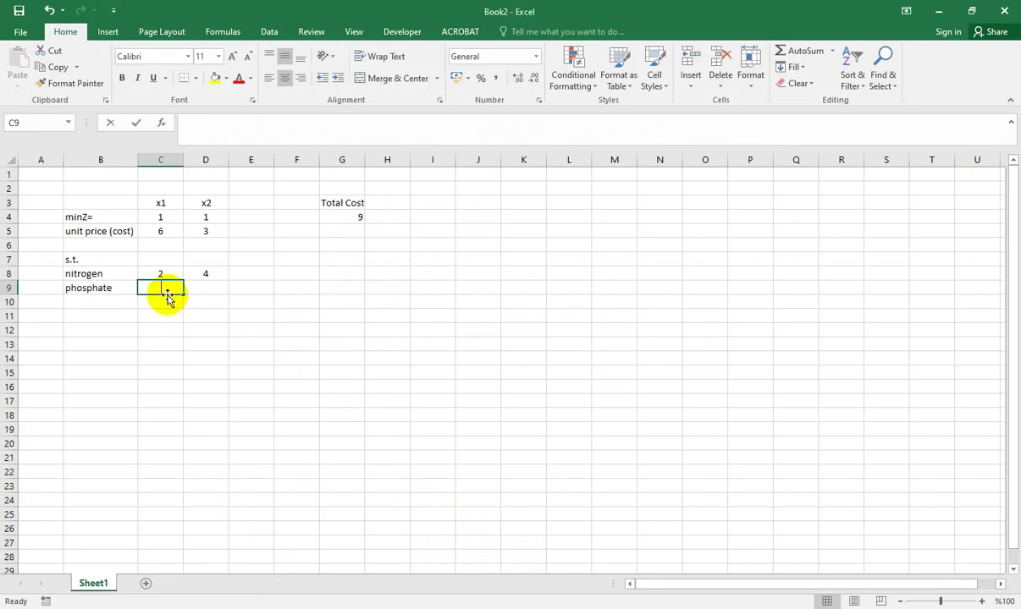
text(4)
click(210, 287)
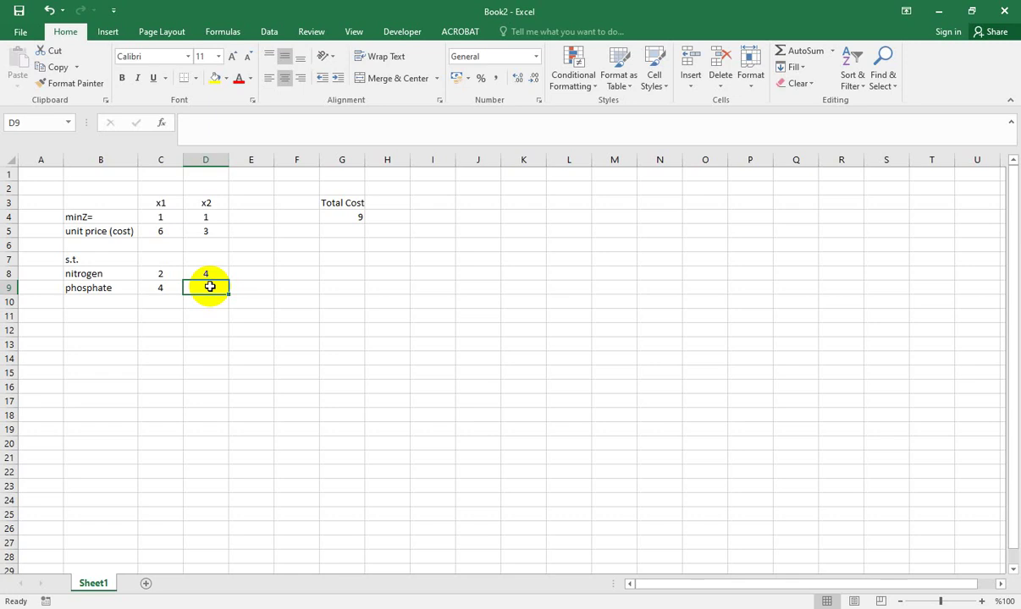
text(3)
click(254, 287)
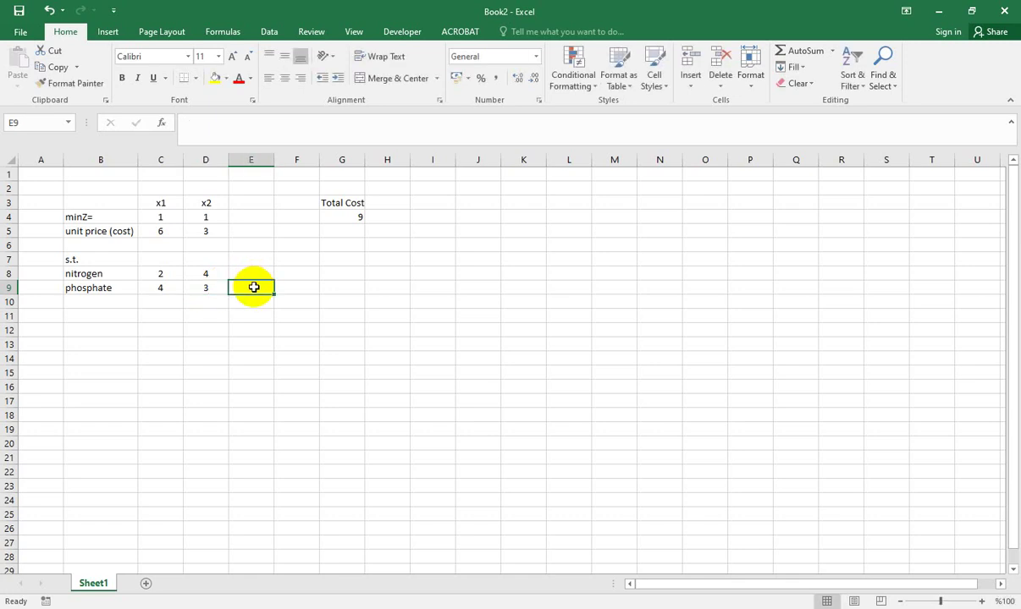
click(252, 258)
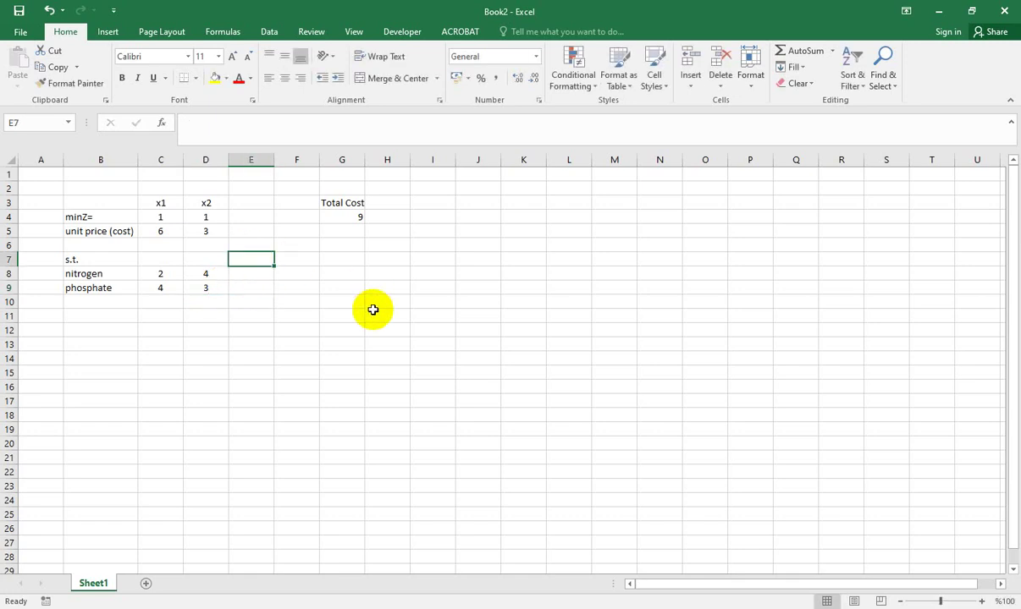
Step: Head E7 'RHS_calculated' and enter =C8*C4+D8*D4 in E8, giving 6
text(T)
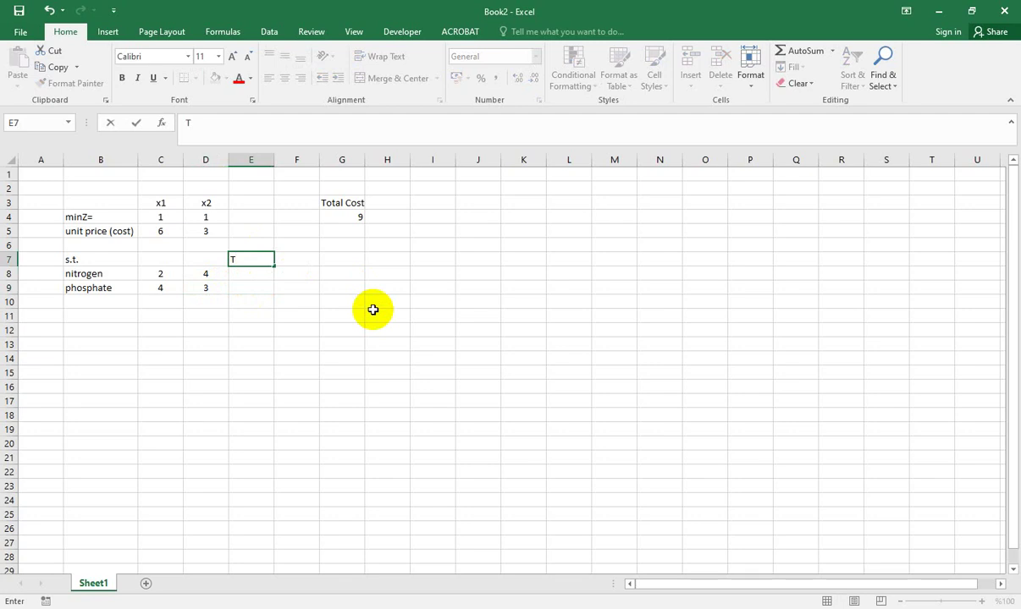
text(RHS)
text(_cal)
text(culated)
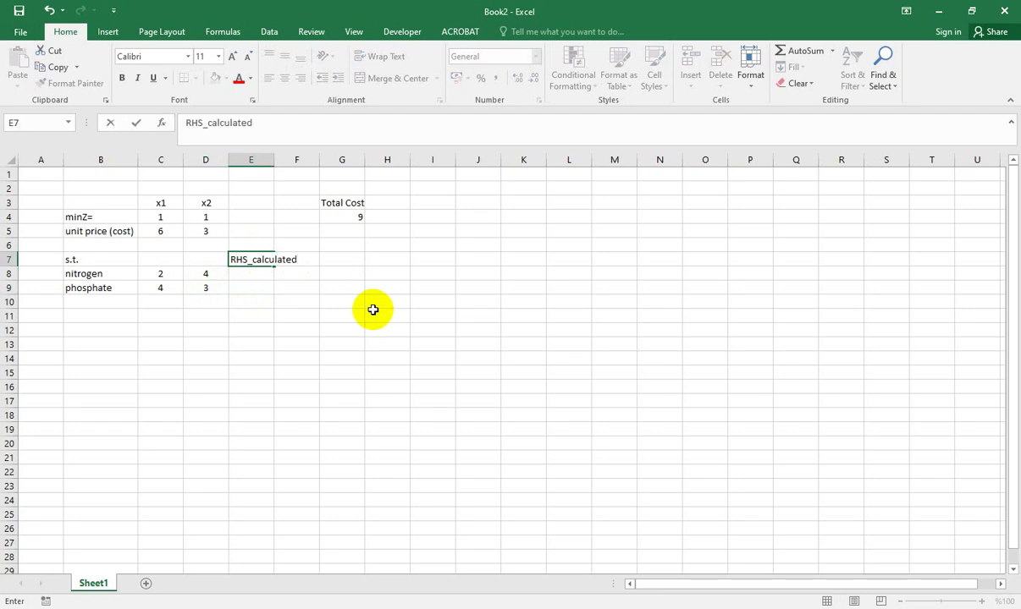
key(Return)
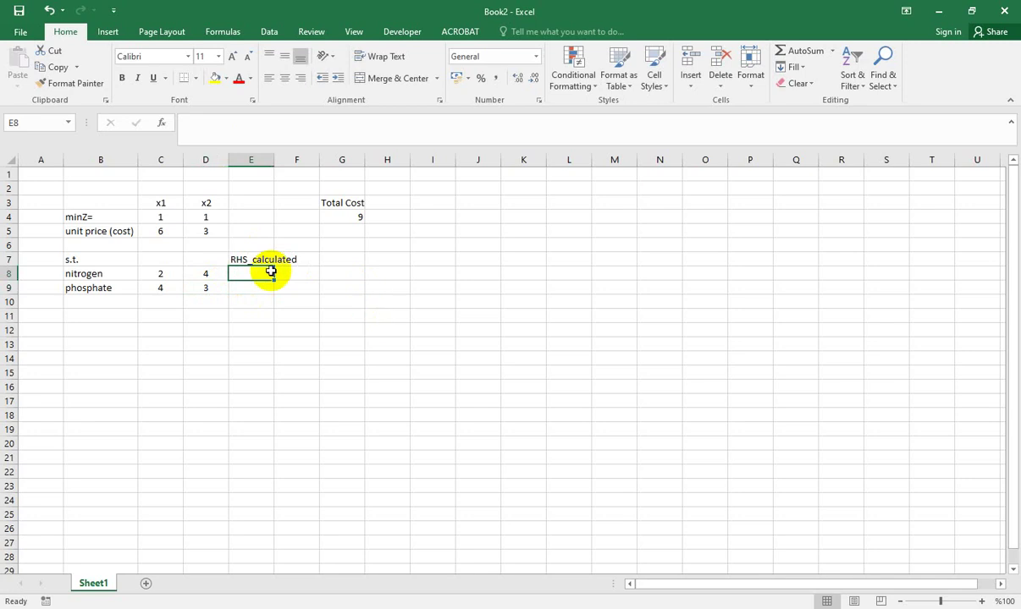
text(=)
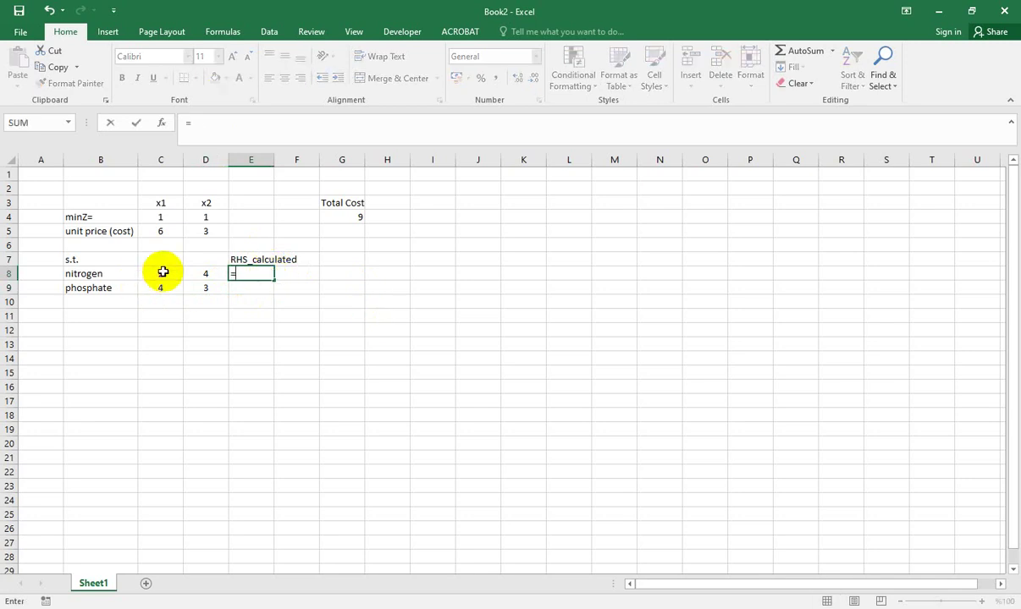
click(162, 272)
text(*)
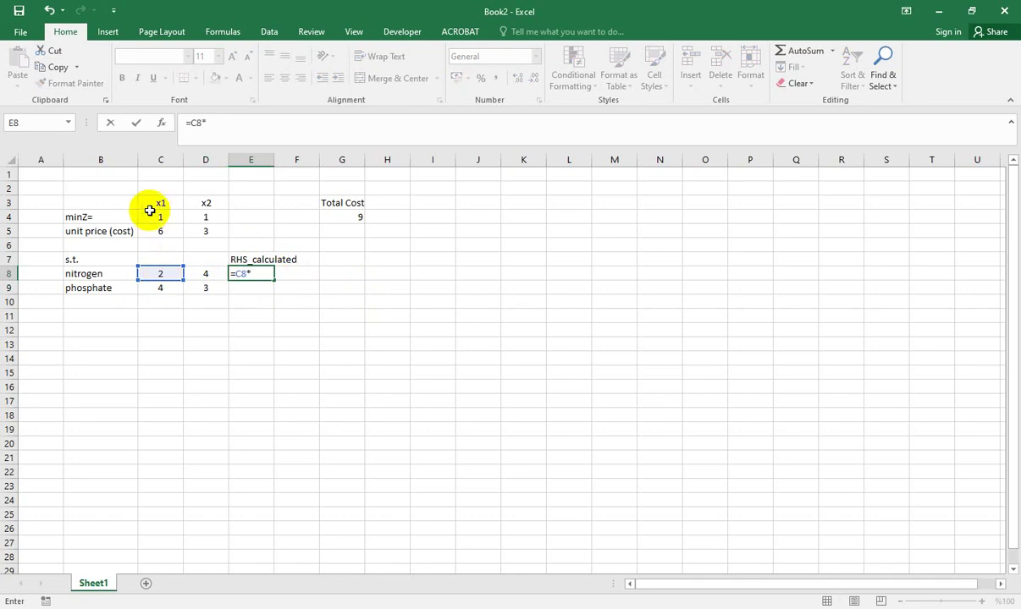
click(154, 217)
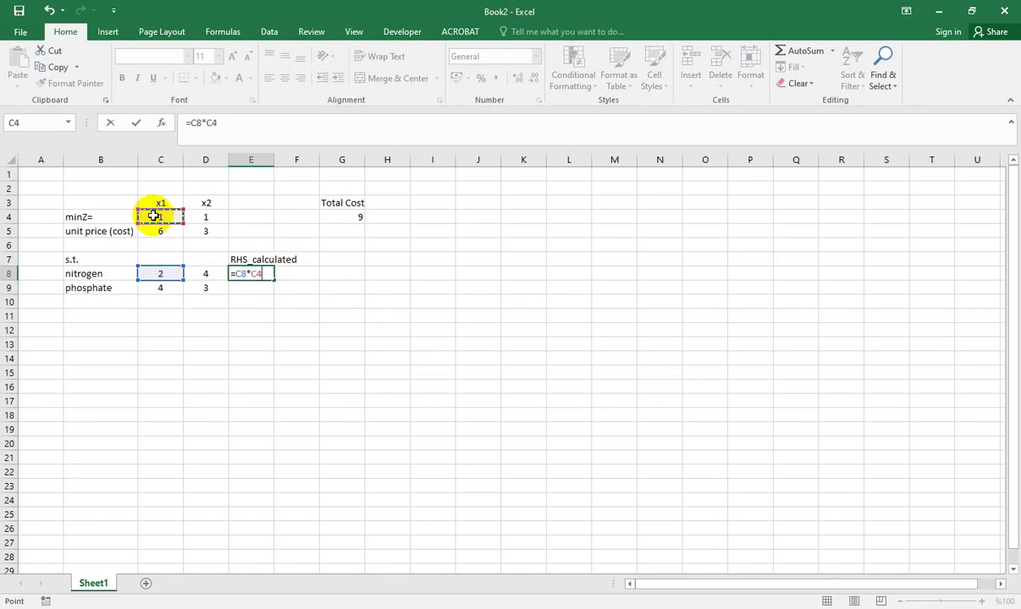
text(+)
click(207, 267)
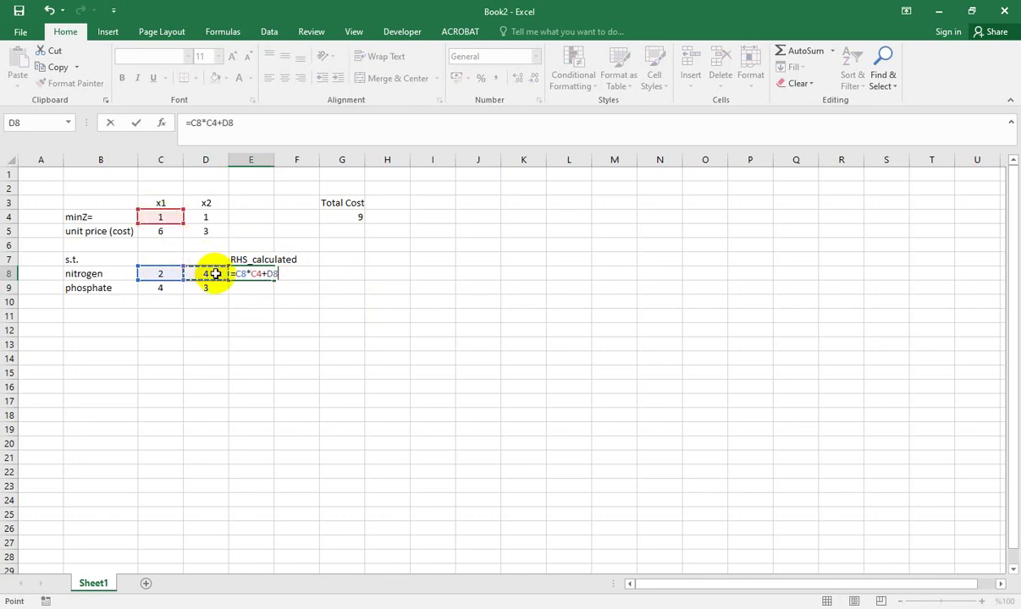
text(*)
click(201, 215)
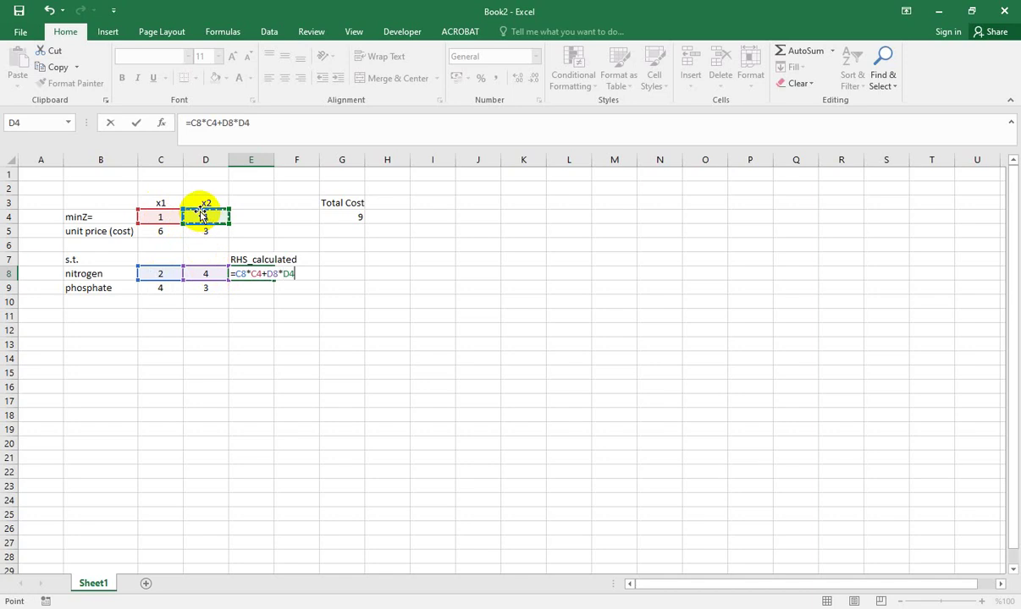
key(Return)
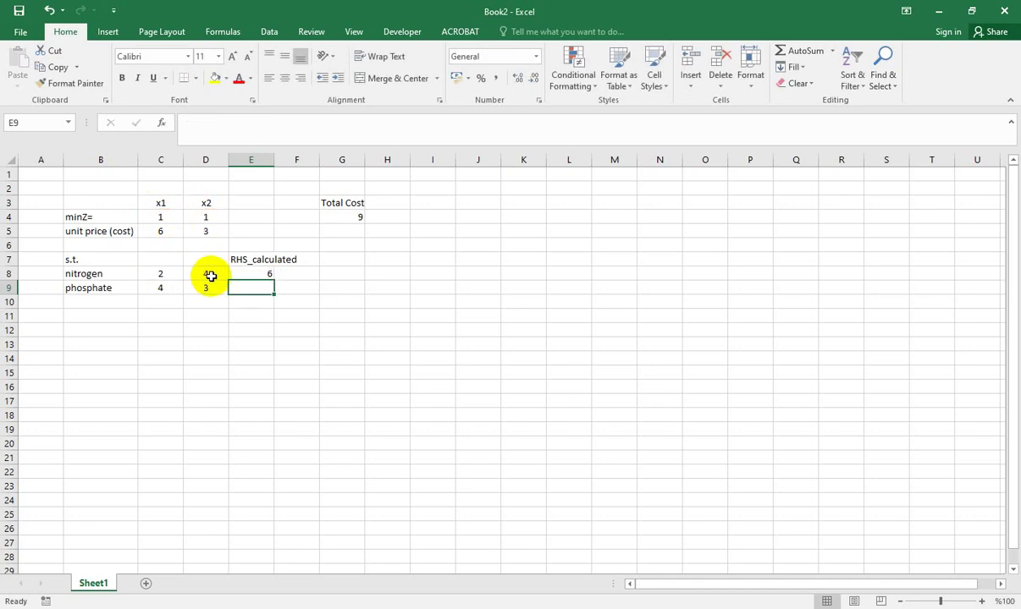
Step: Enter the phosphate total =C9*C4+D9*D4 in E9, giving 7
text(=)
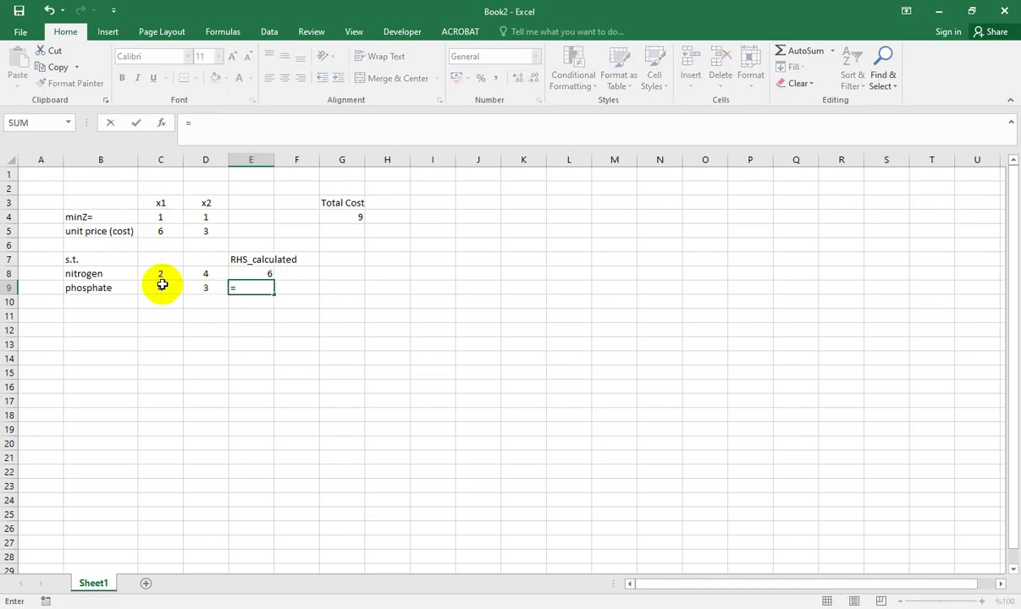
click(161, 287)
text(*)
click(155, 218)
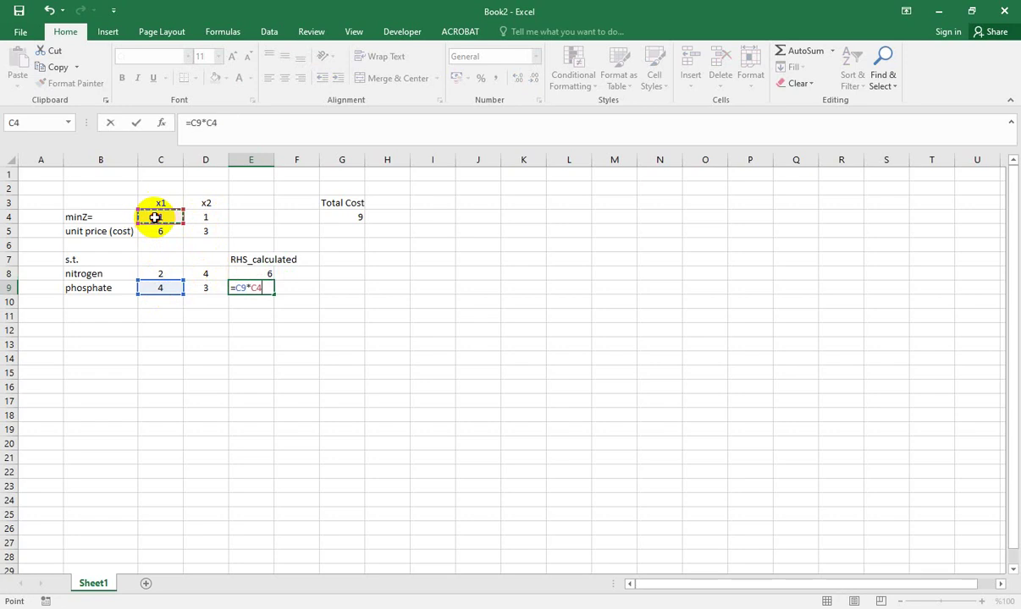
text(+)
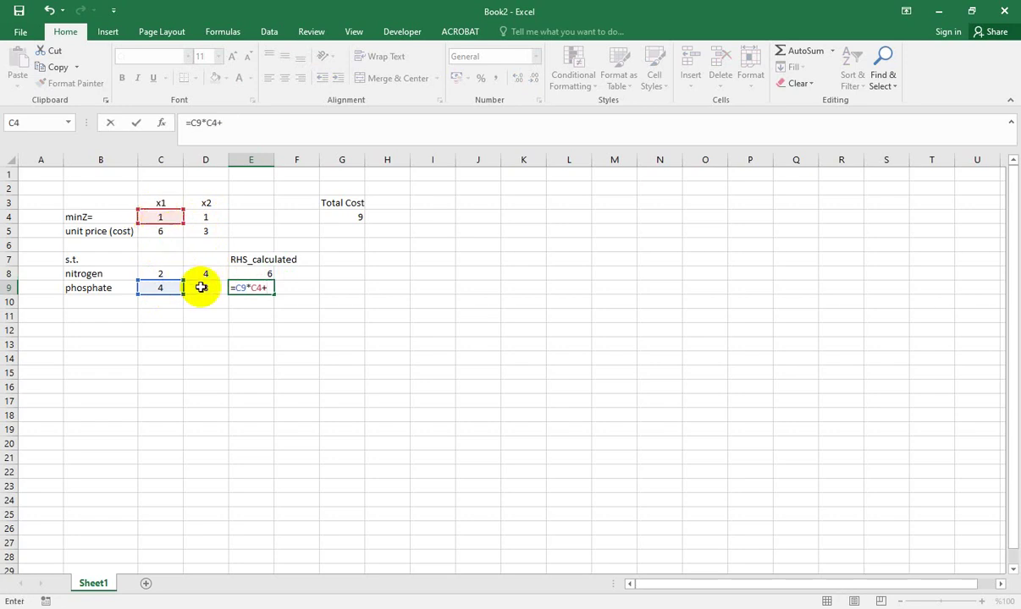
click(202, 288)
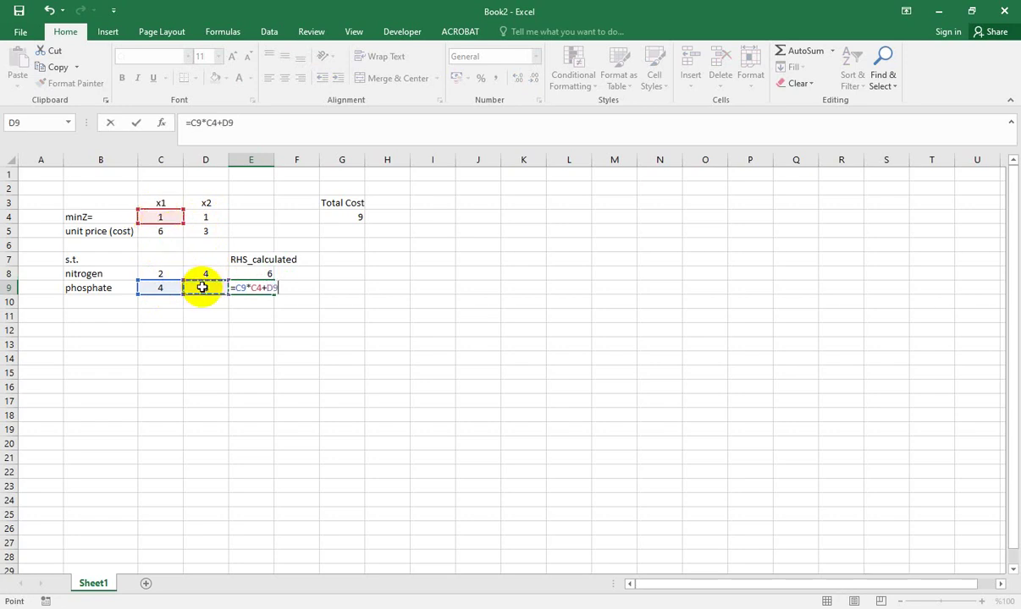
text(*)
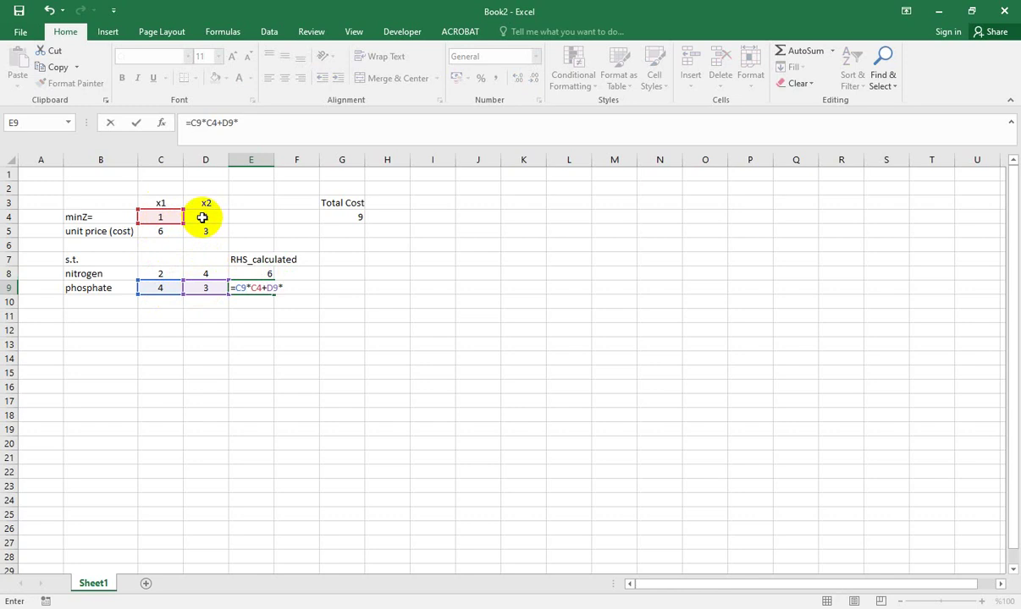
click(202, 216)
key(Return)
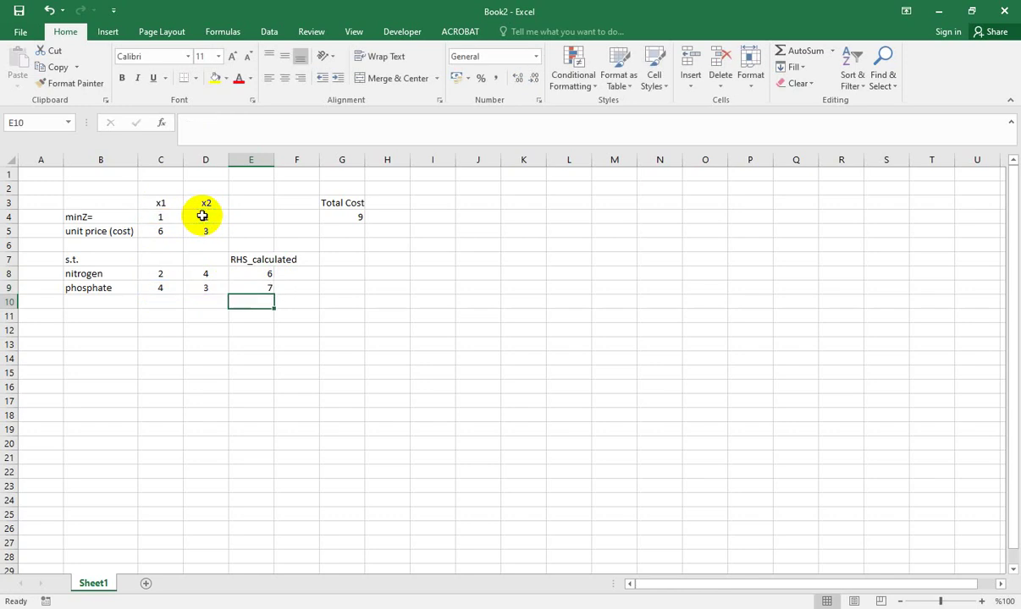
Step: Autofit column E, put >= signs in F8 and F9, and add an RHS header in G7
double_click(274, 161)
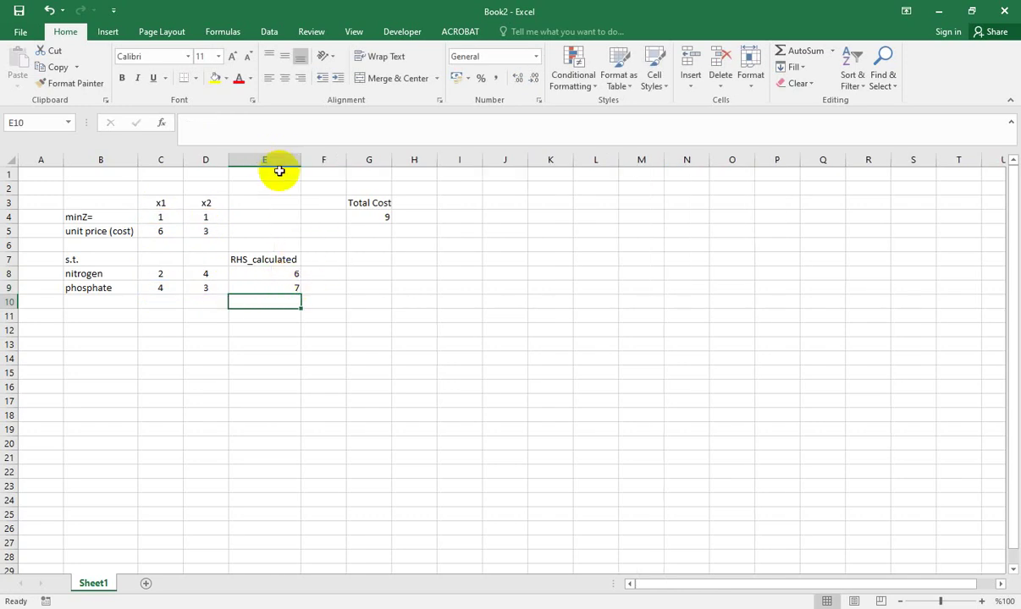
click(322, 275)
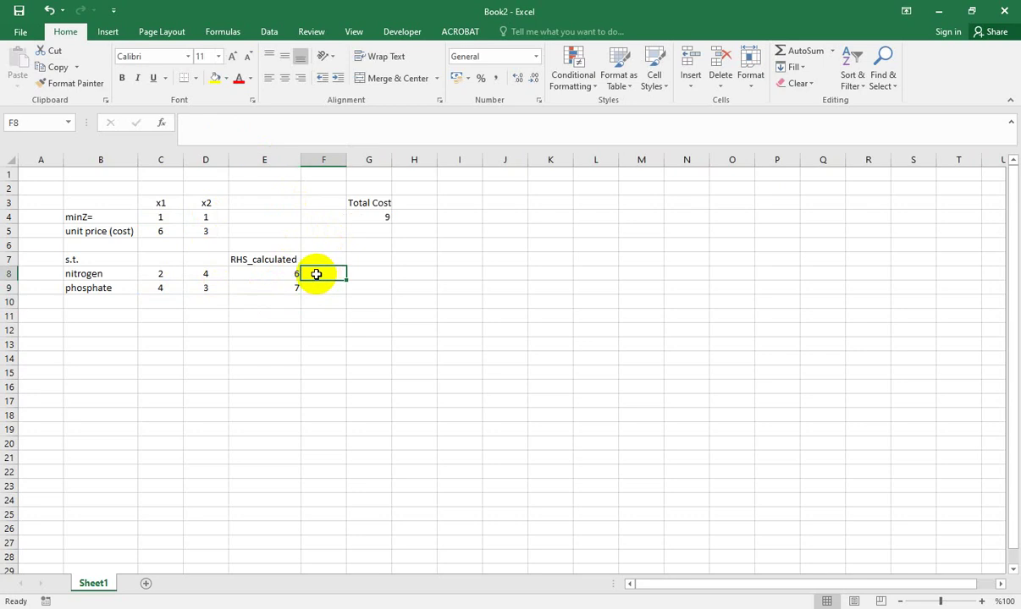
text(>)
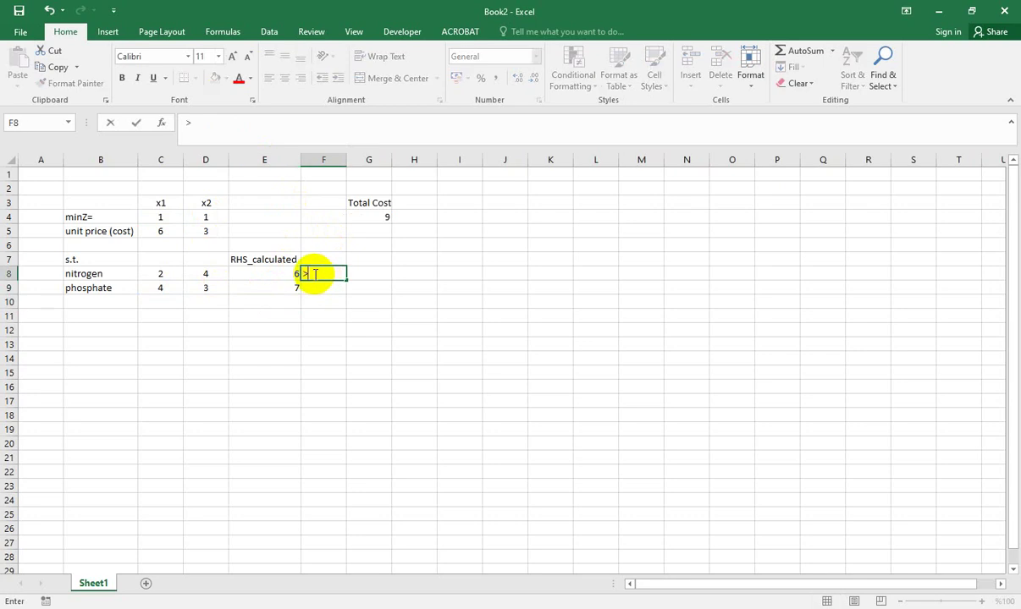
text(=)
click(314, 289)
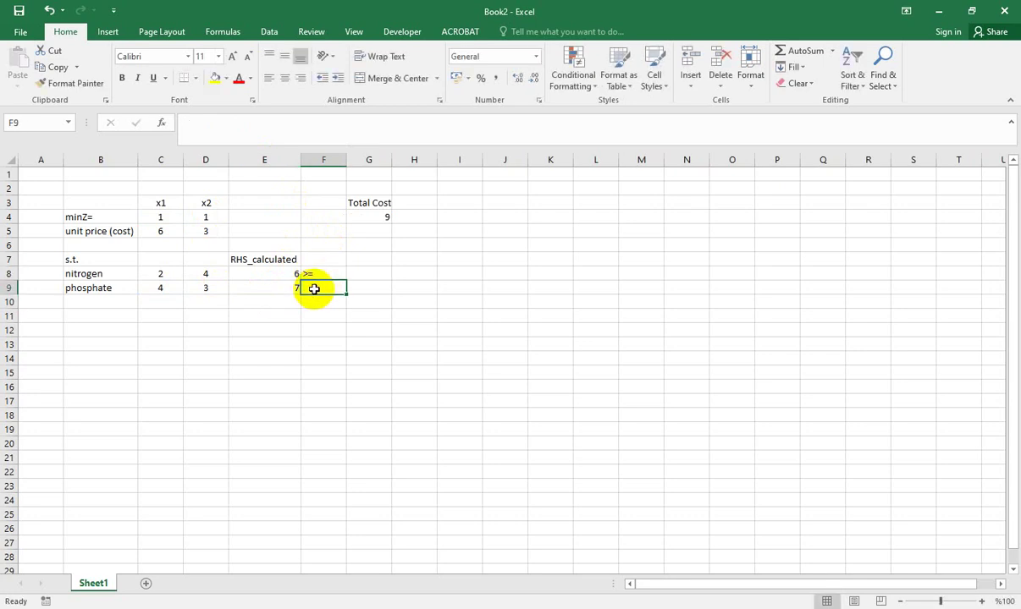
text(>)
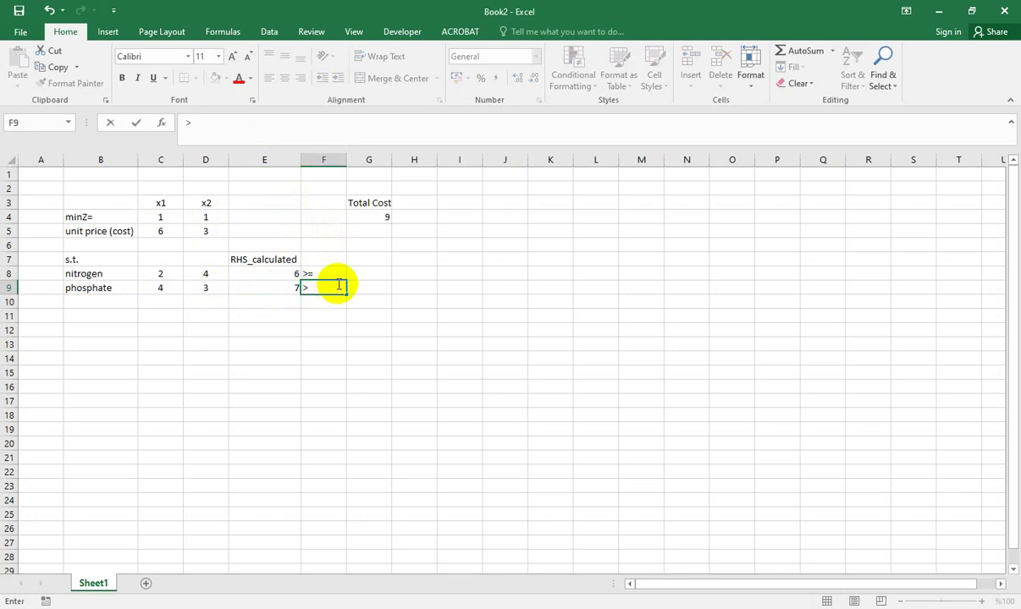
text(=)
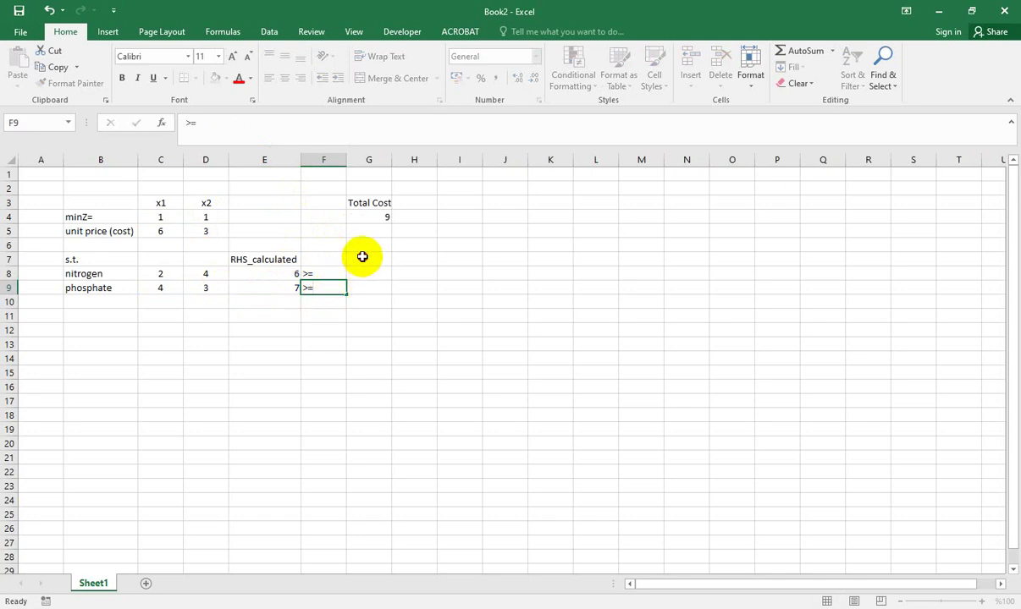
click(366, 258)
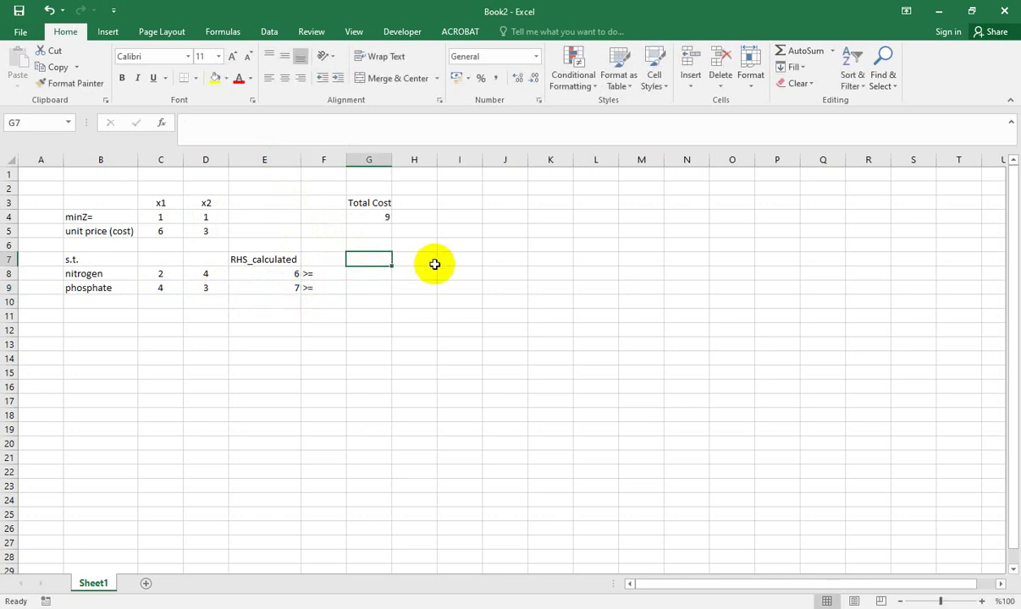
text(RHS)
key(Return)
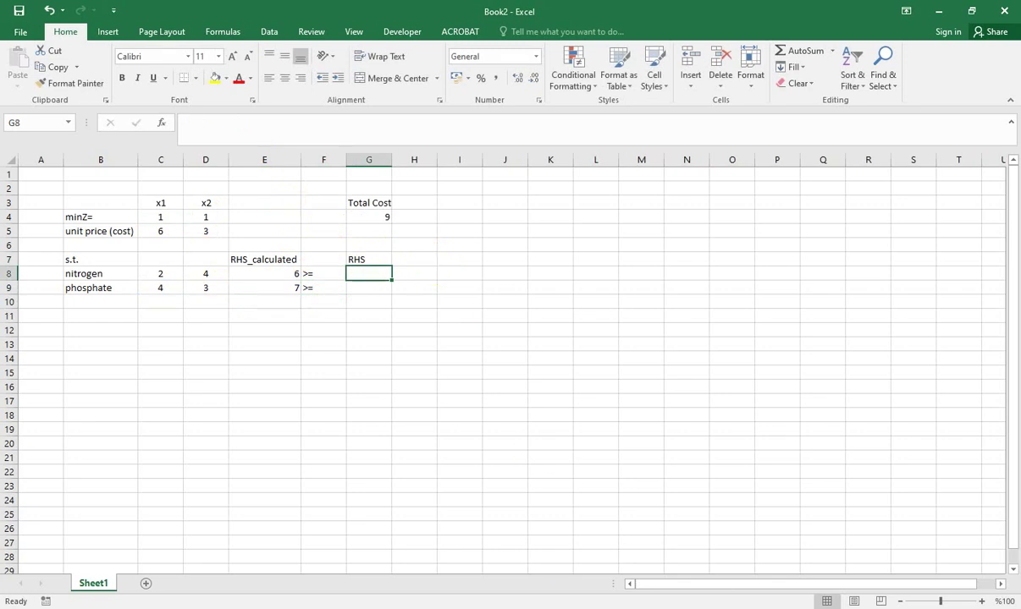
Step: Enter the requirements from the PDF: 16 in G8 and 24 in G9
key(alt+Tab)
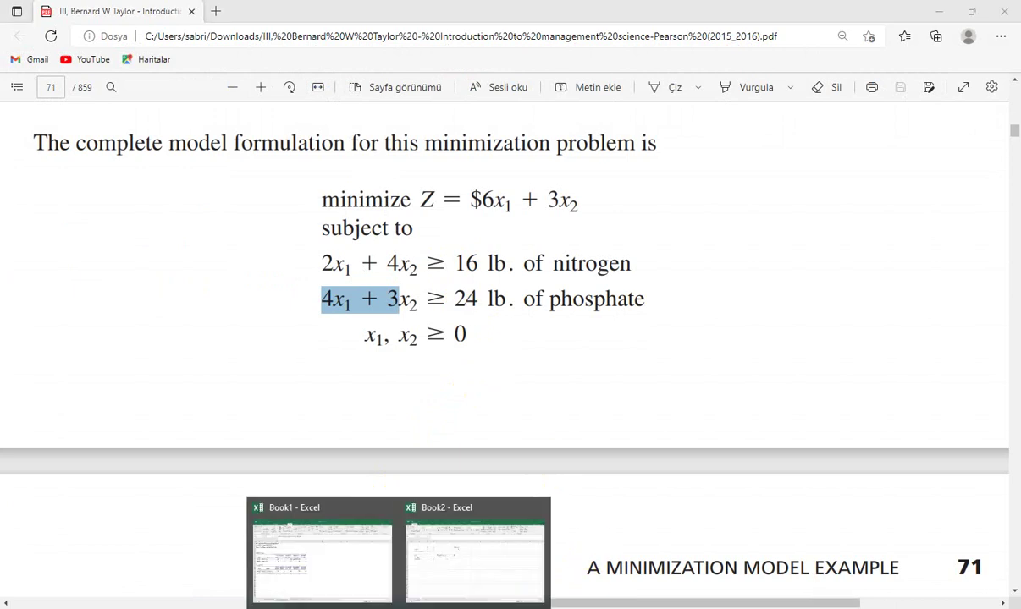
click(434, 543)
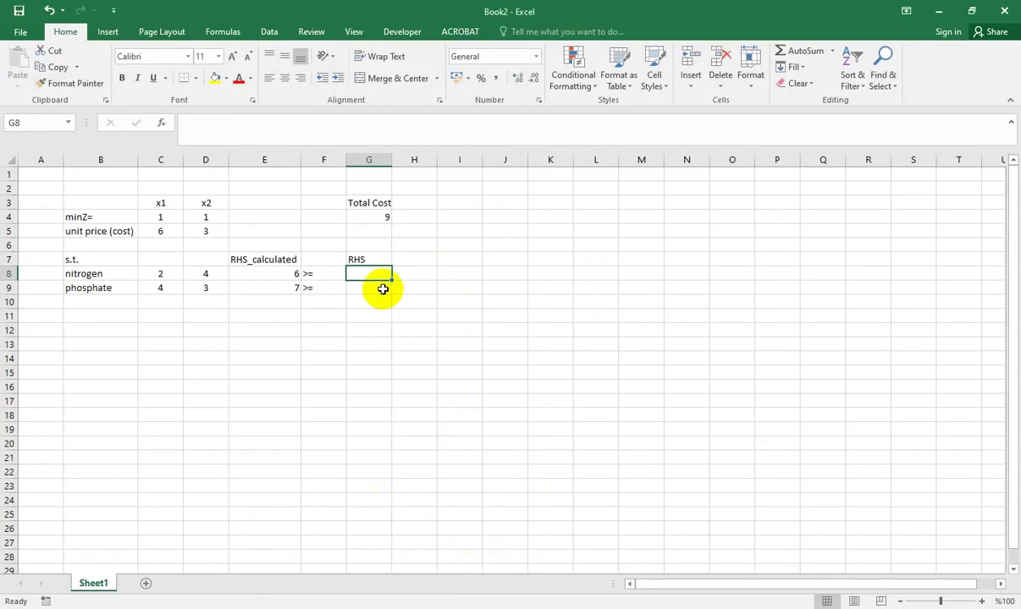
text(16)
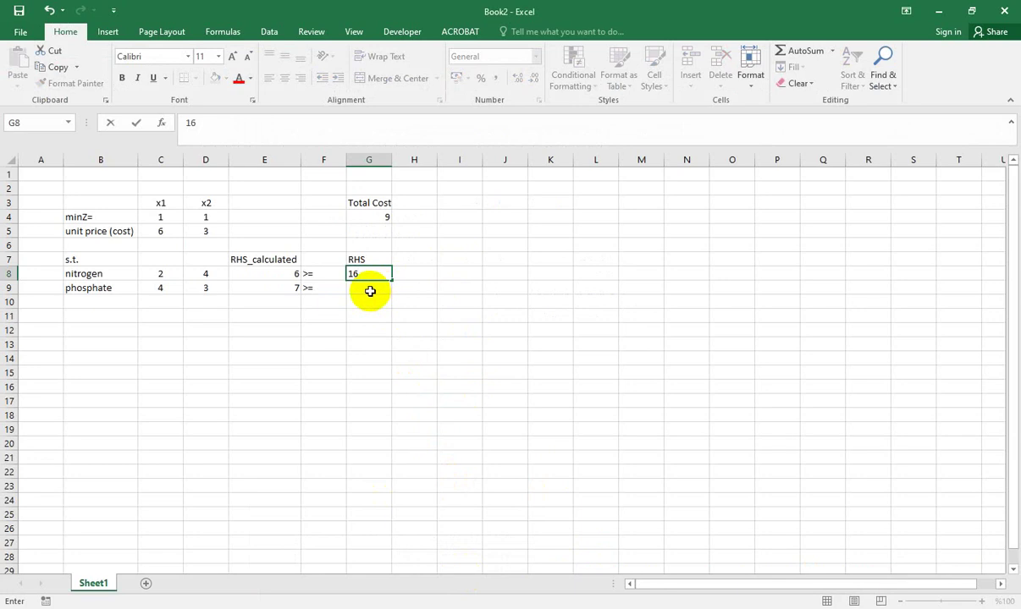
key(Return)
text(24)
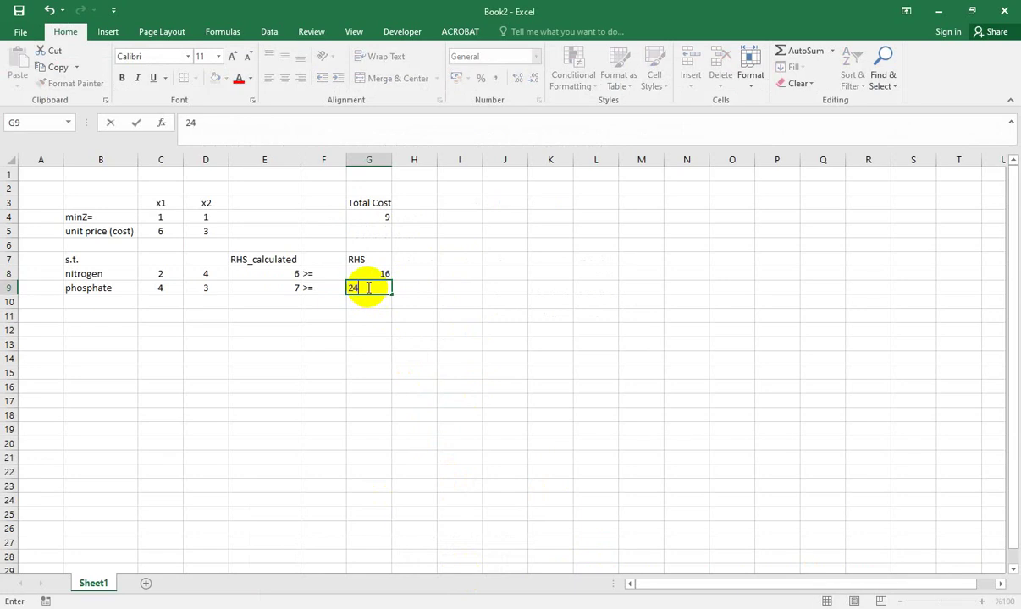
click(383, 329)
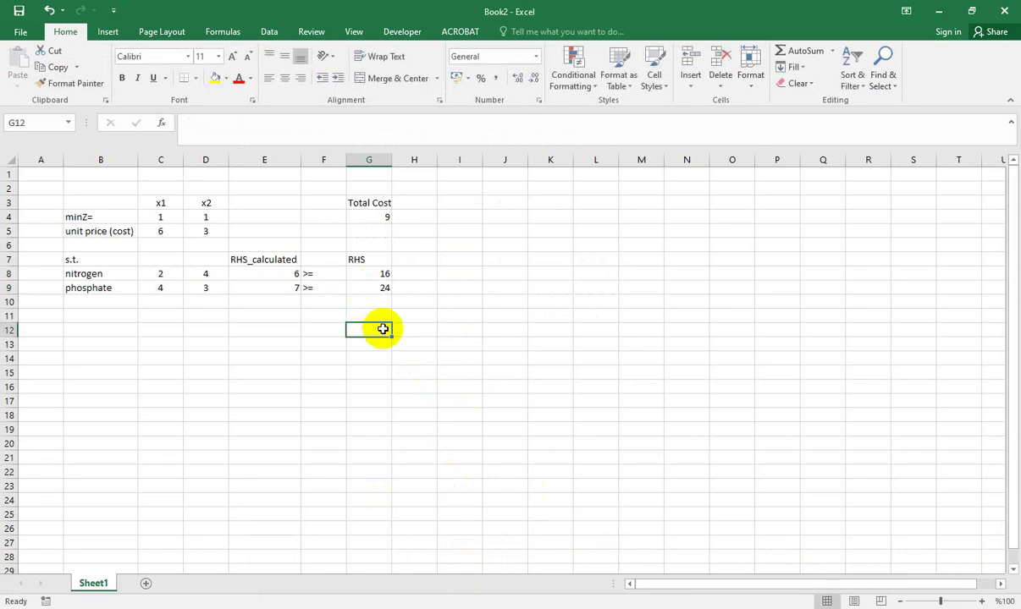
Step: Open Solver and set objective $G$4 to Min, with variable cells $C$4:$D$4
click(280, 32)
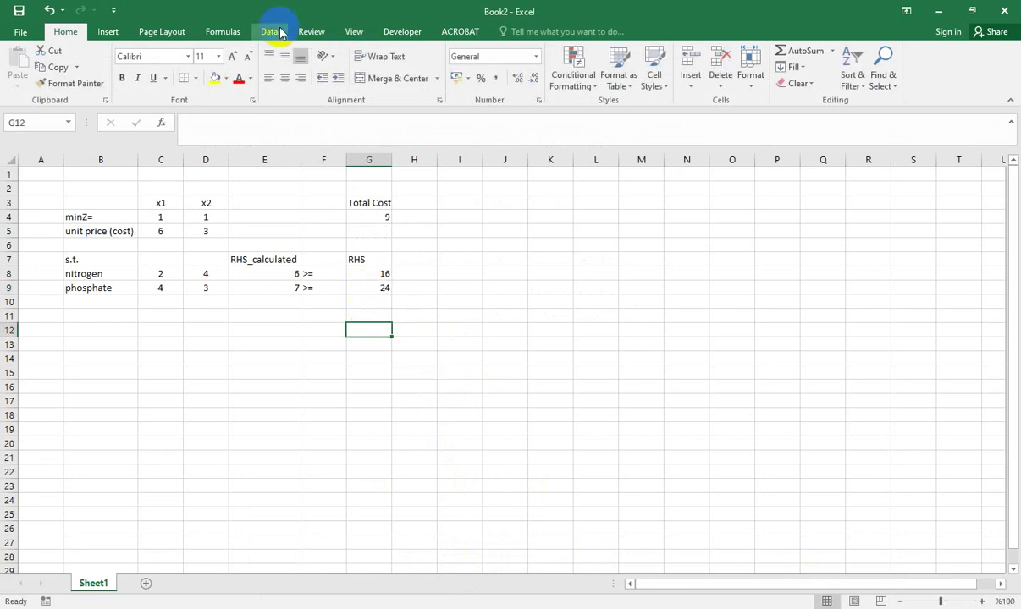
click(270, 32)
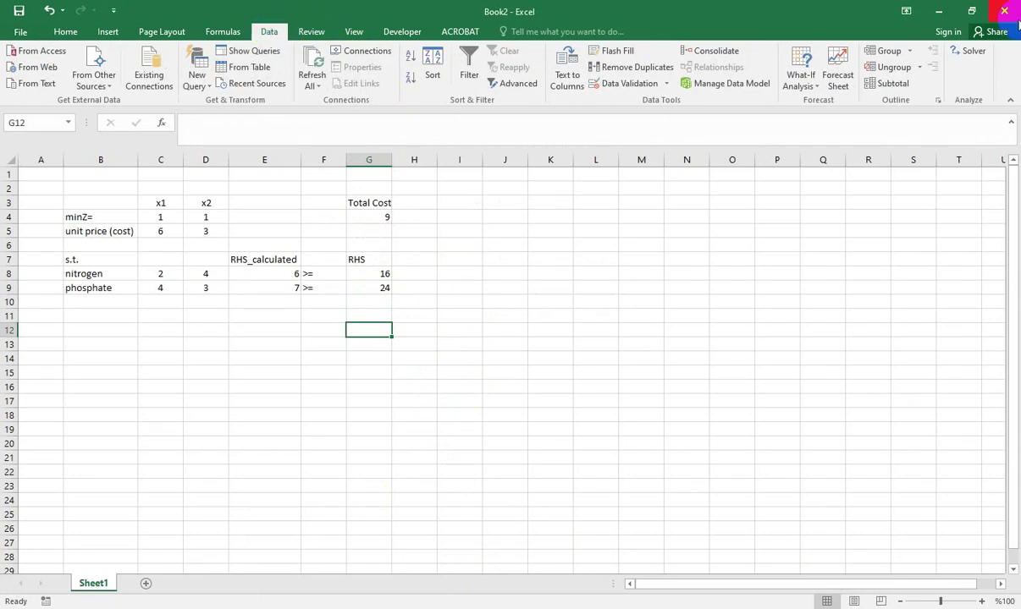
click(974, 51)
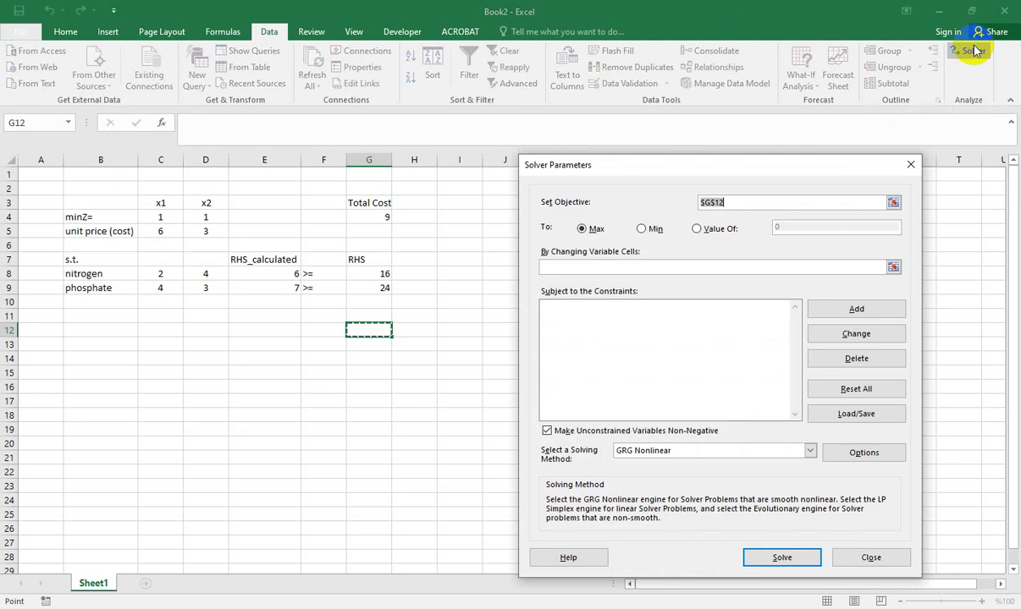
click(644, 229)
drag(722, 202, 679, 202)
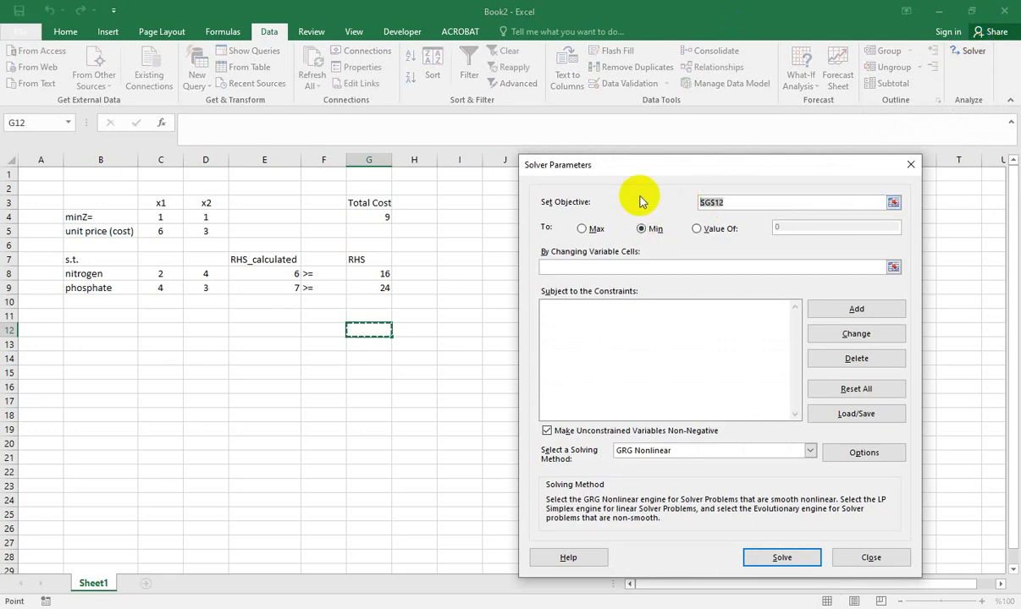
click(385, 214)
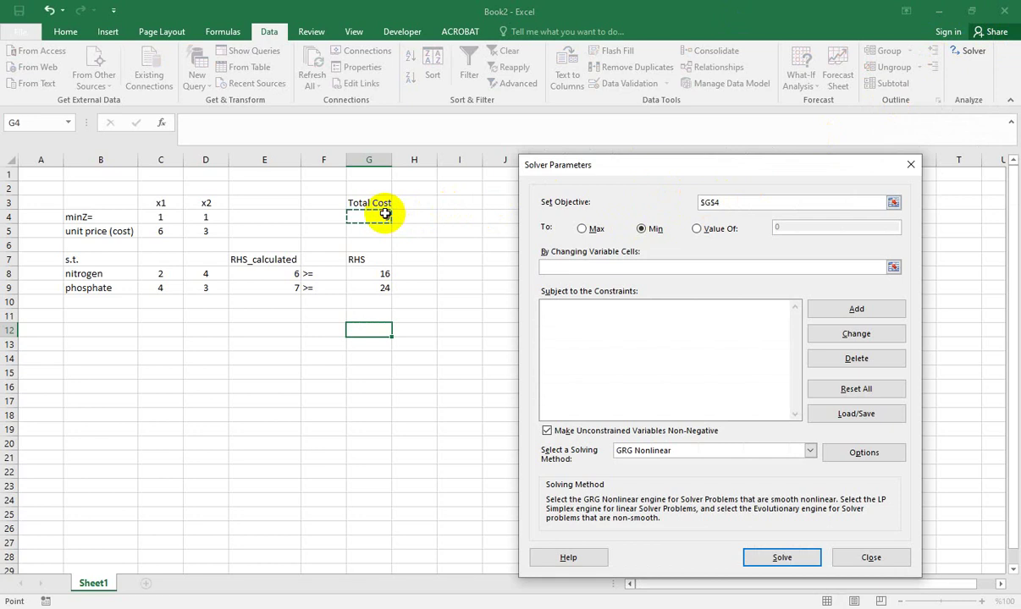
click(643, 229)
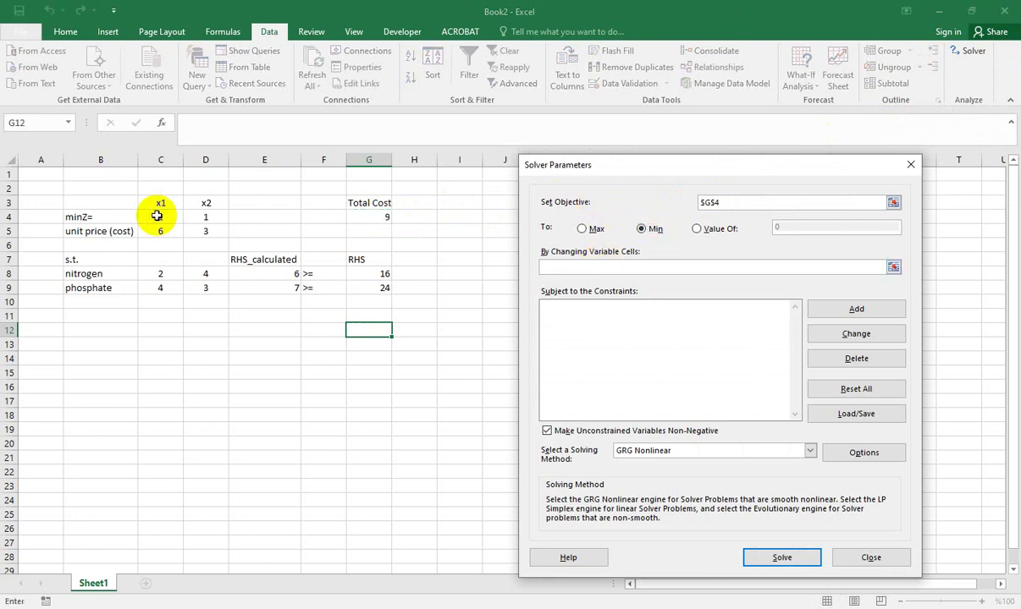
drag(157, 216, 201, 217)
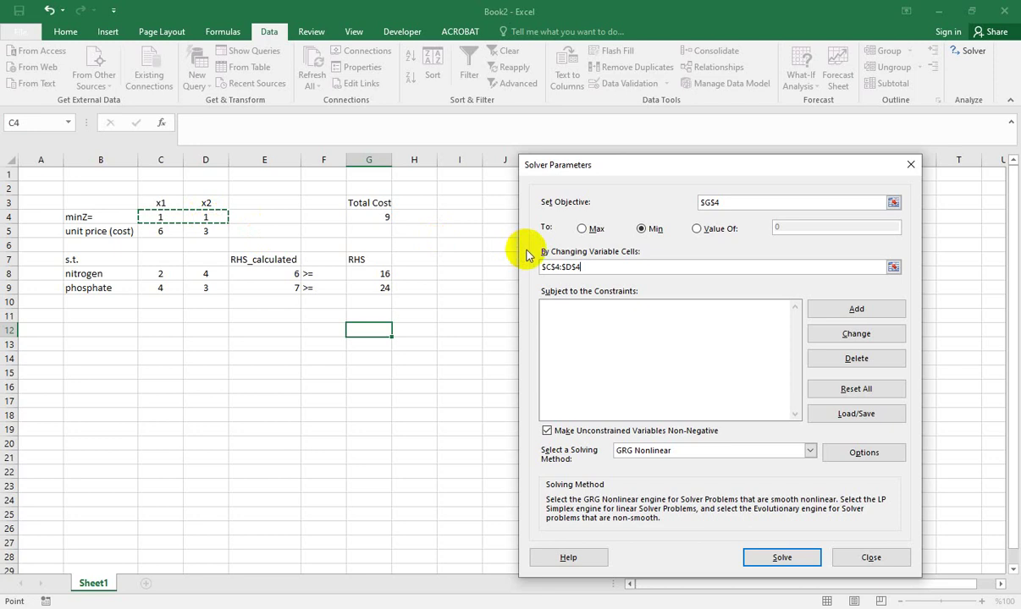
Step: Add Solver constraints $E$8 >= $G$8 for nitrogen and $E$9 >= $G$9 for phosphate
click(856, 309)
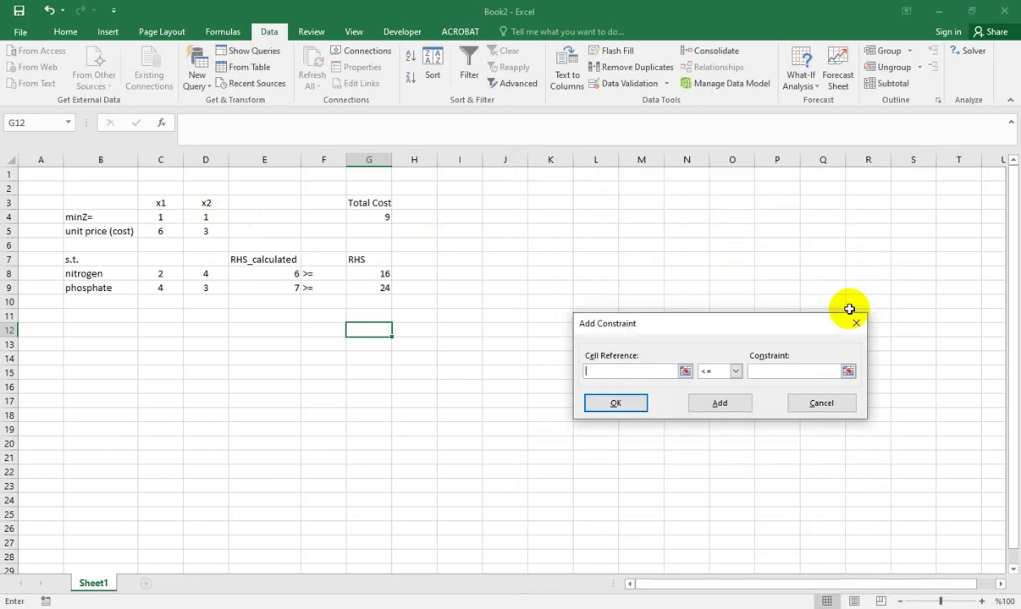
click(273, 272)
click(735, 371)
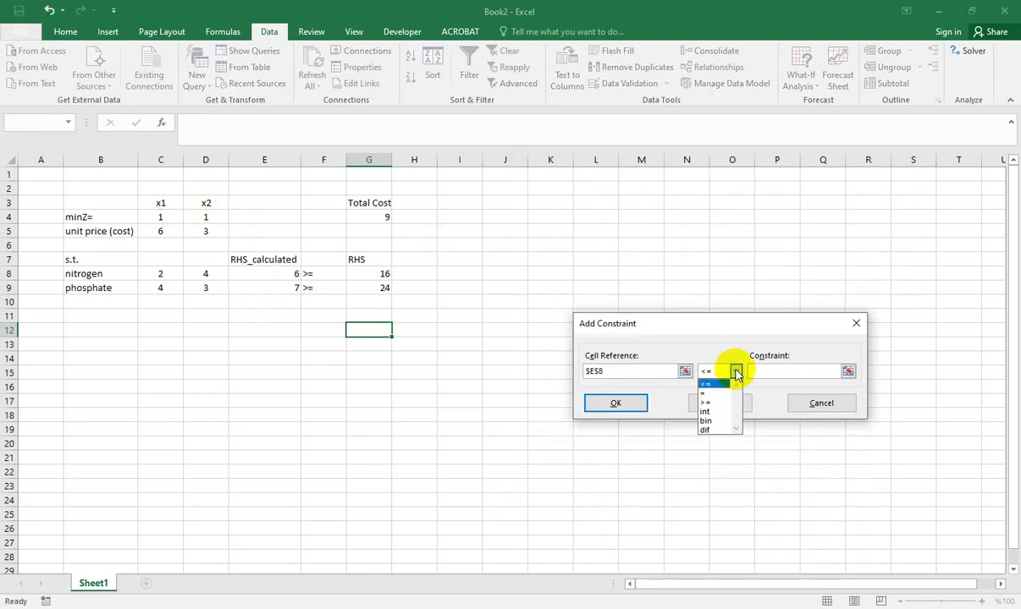
click(711, 403)
click(758, 372)
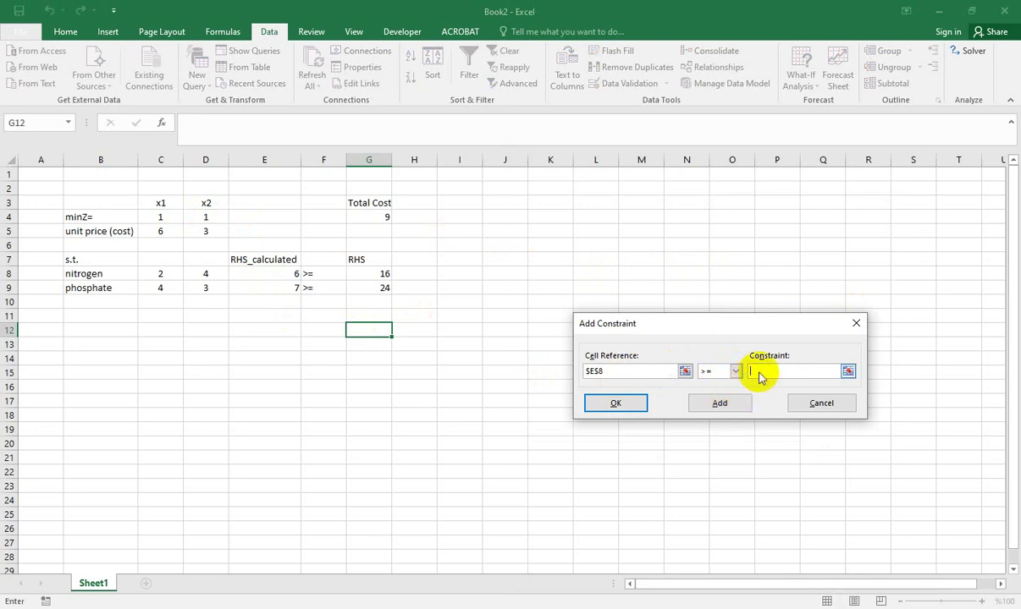
click(384, 270)
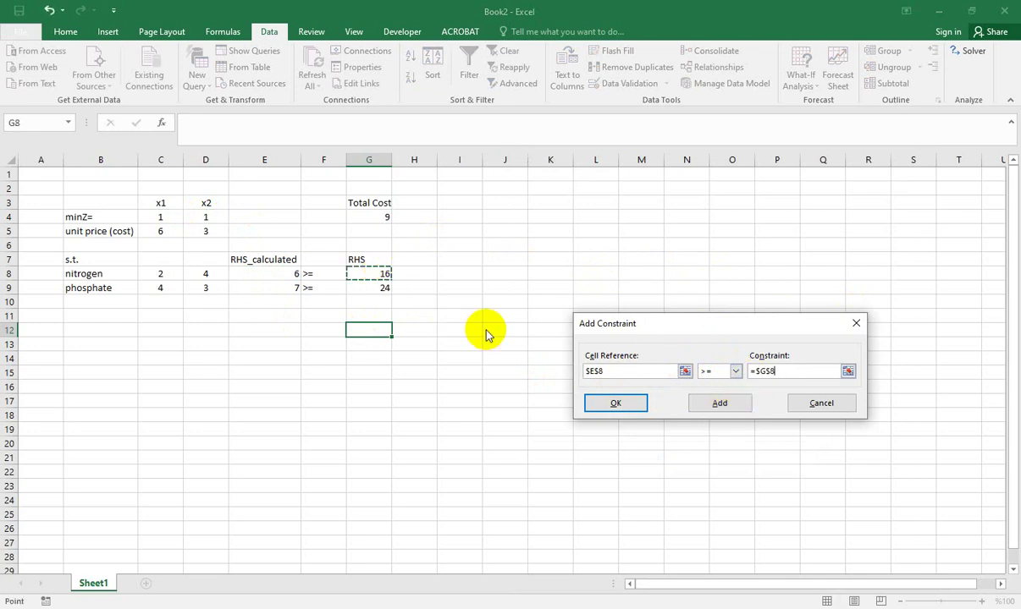
click(722, 405)
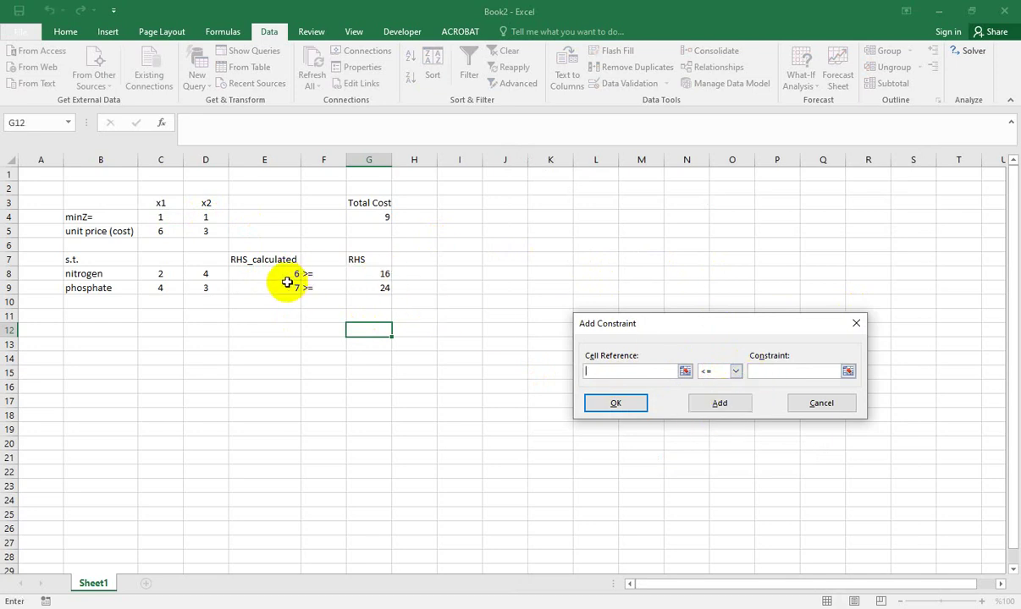
click(280, 286)
click(736, 371)
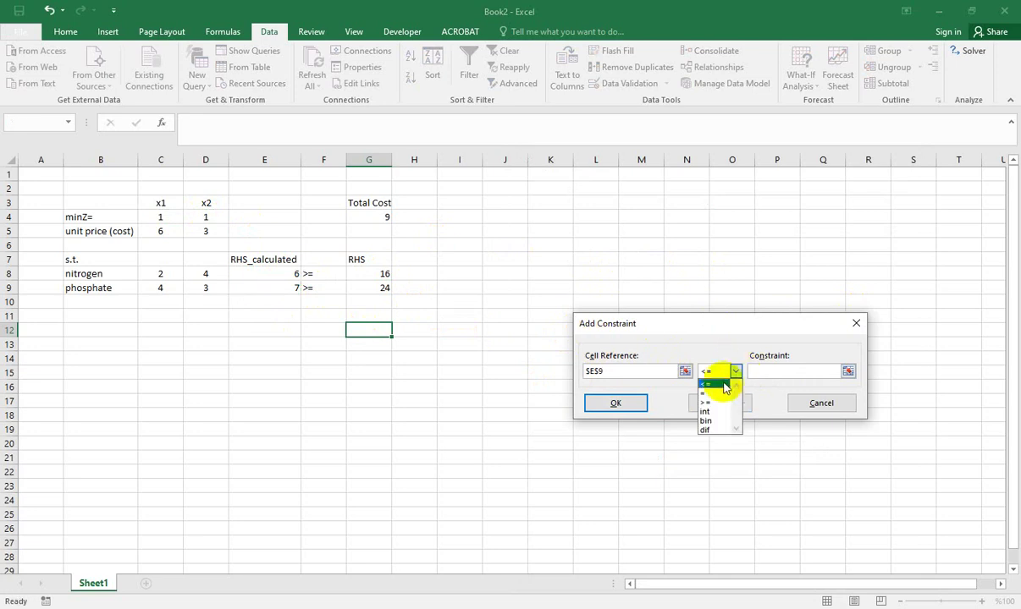
click(718, 403)
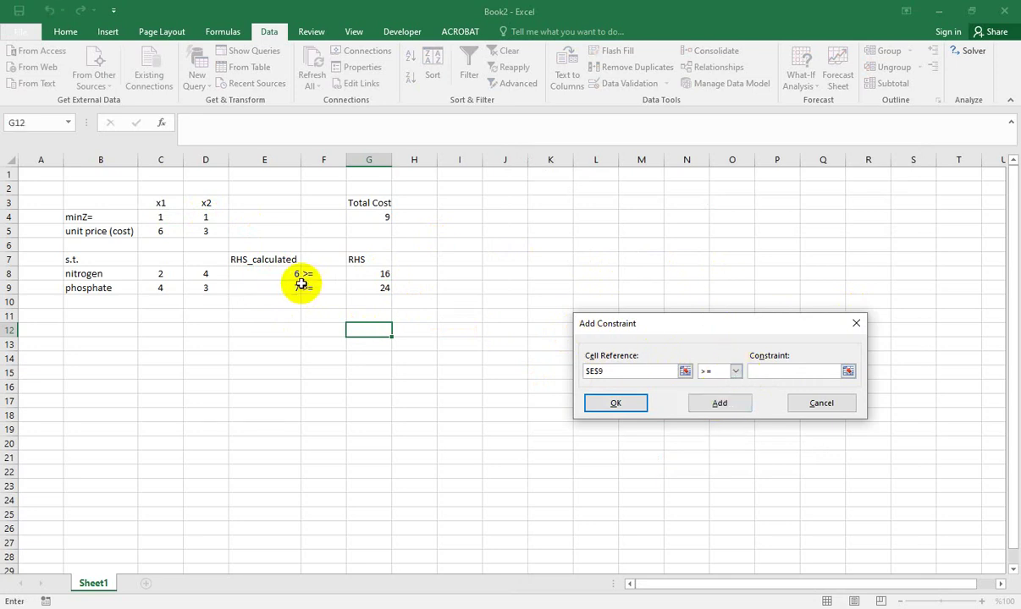
click(366, 287)
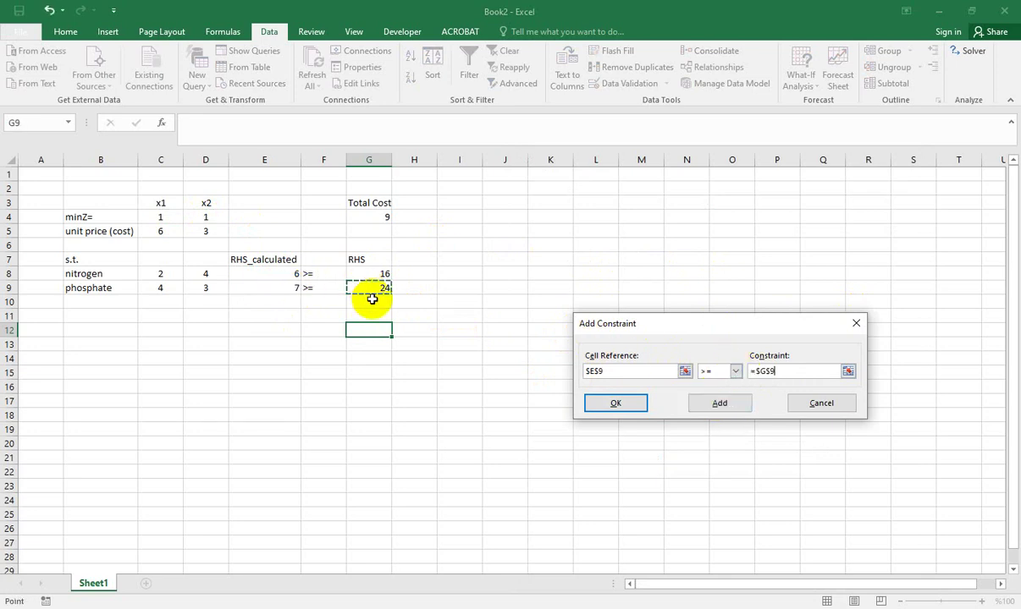
click(609, 402)
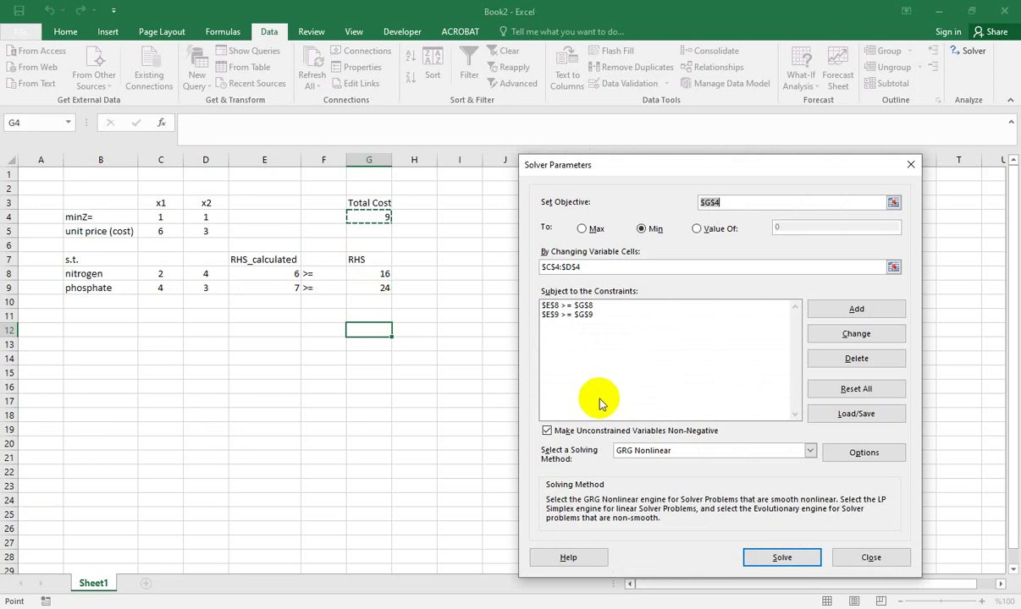
Step: Choose Simplex LP as the solving method, compare with Book1's Solver options, then return to Book2
click(630, 450)
click(650, 474)
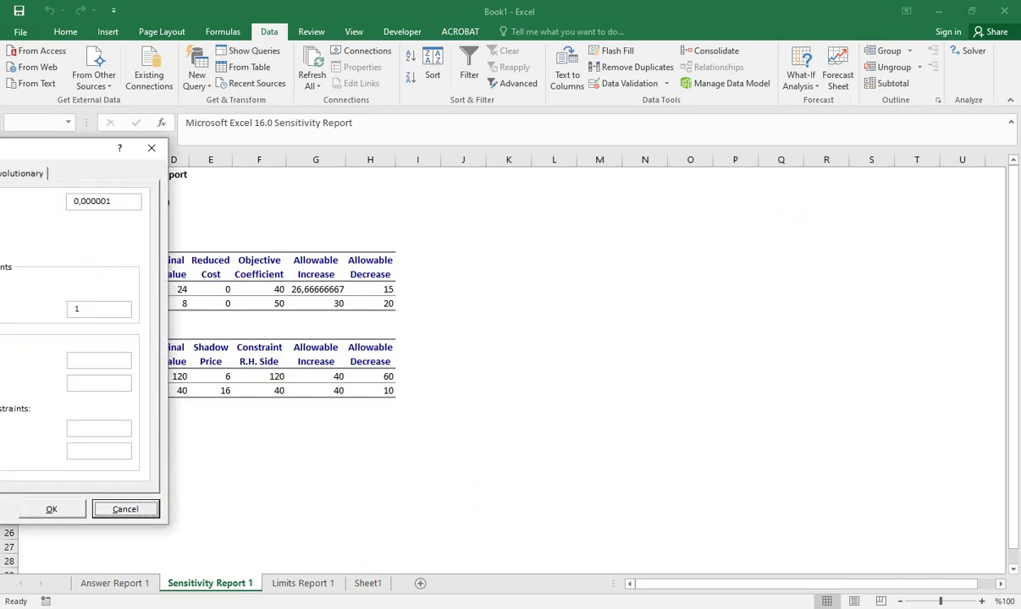
drag(82, 152, 788, 152)
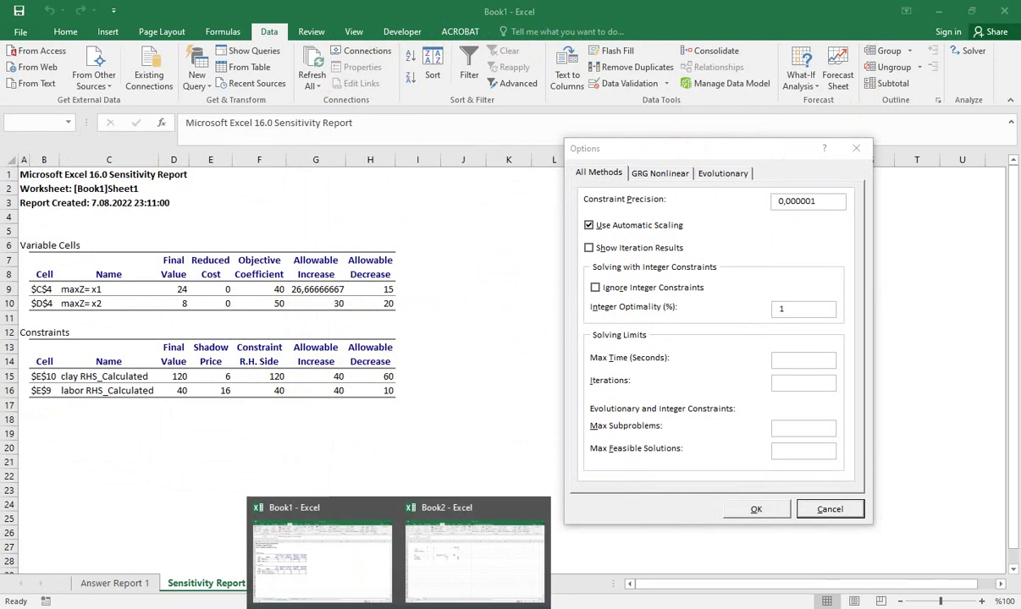
click(456, 567)
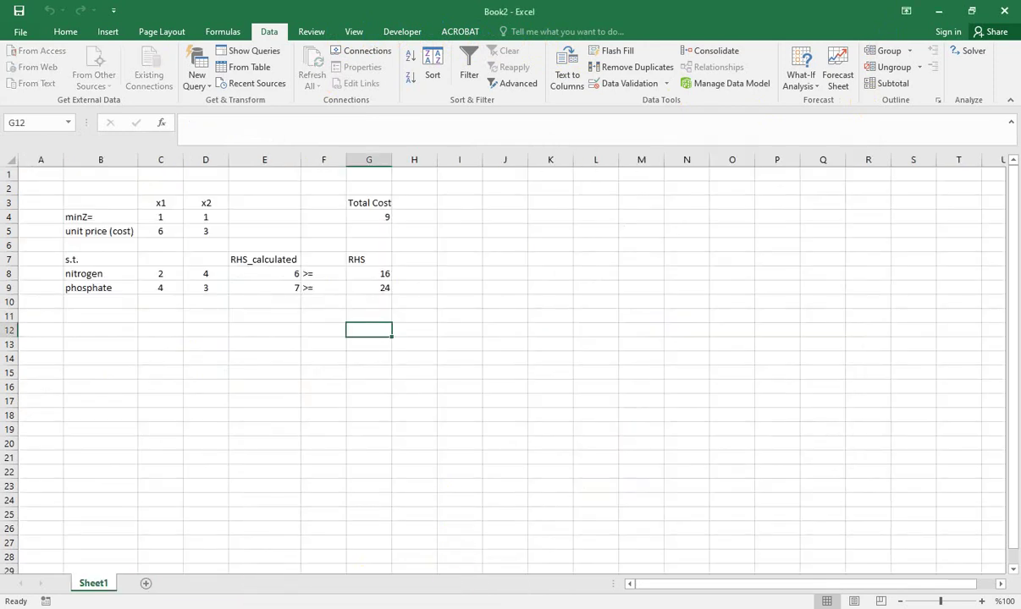
click(398, 608)
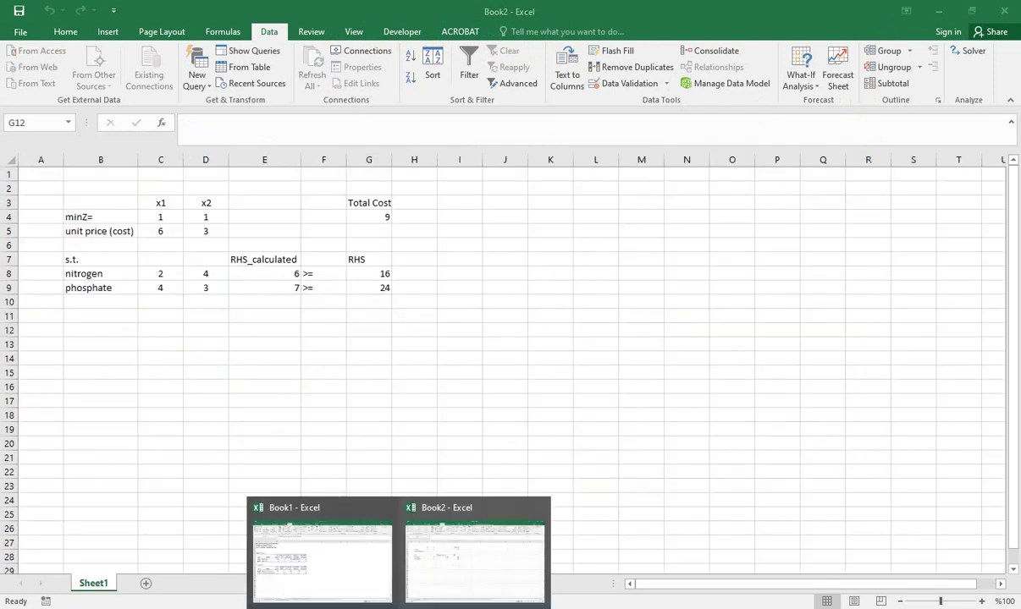
click(330, 584)
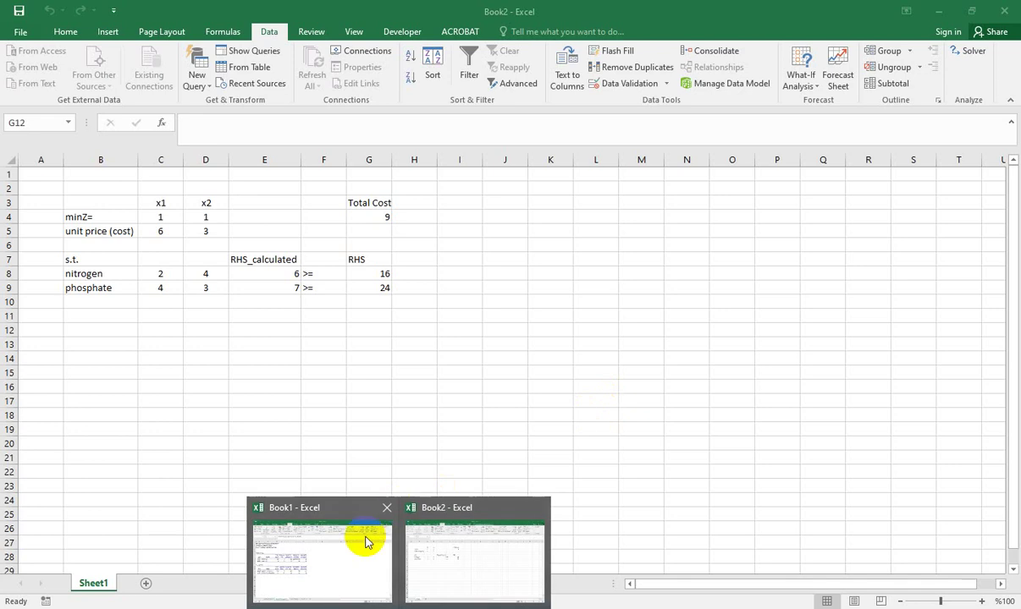
click(365, 540)
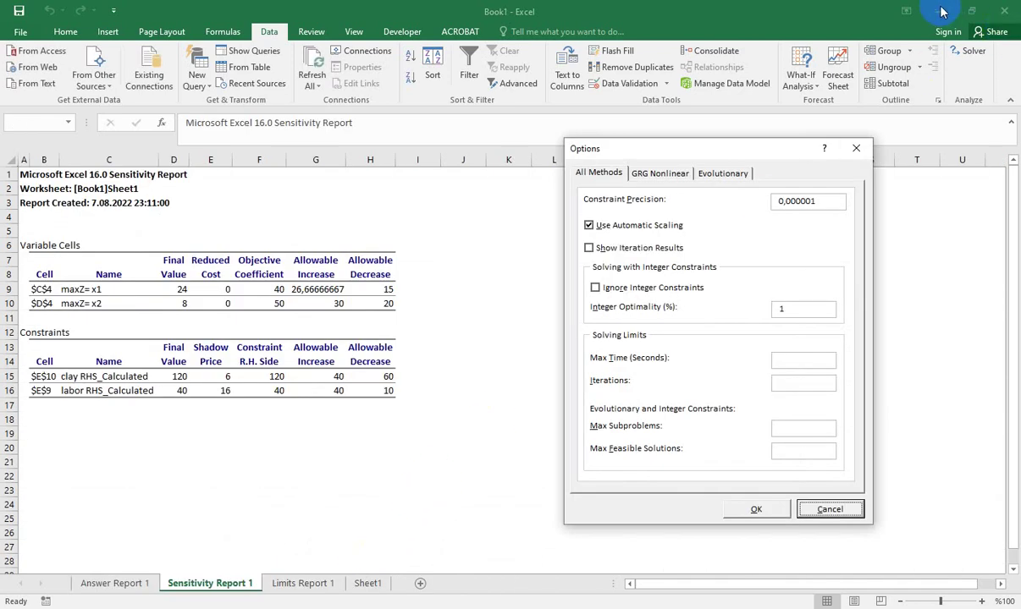
click(830, 509)
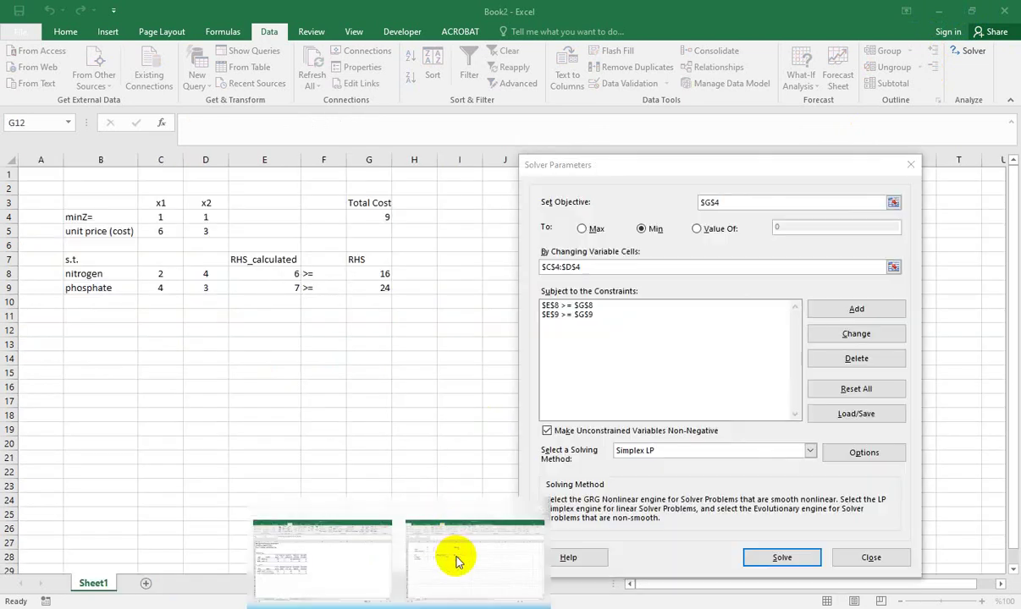
click(456, 557)
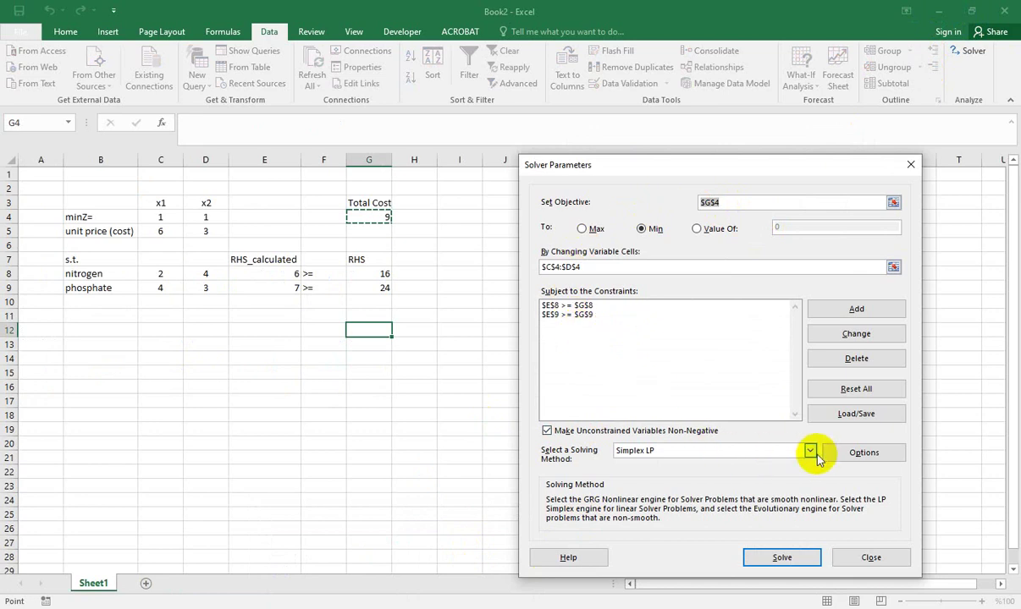
Step: Run Solver on the fertilizer cost model and move the Solver Results window aside
click(800, 562)
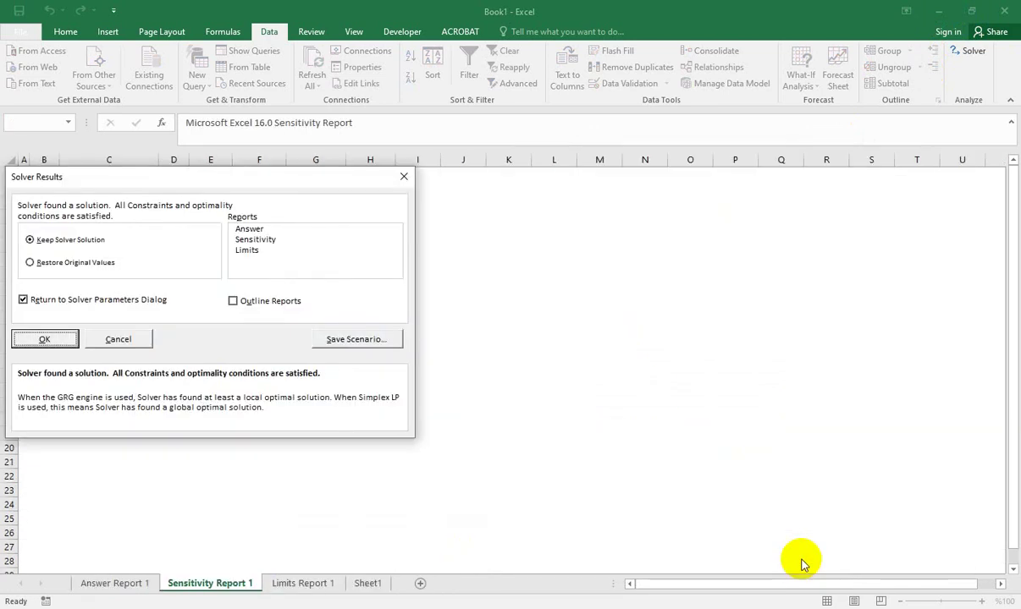
mouse_move(308, 175)
mouse_down()
mouse_move(803, 223)
mouse_move(891, 214)
mouse_up()
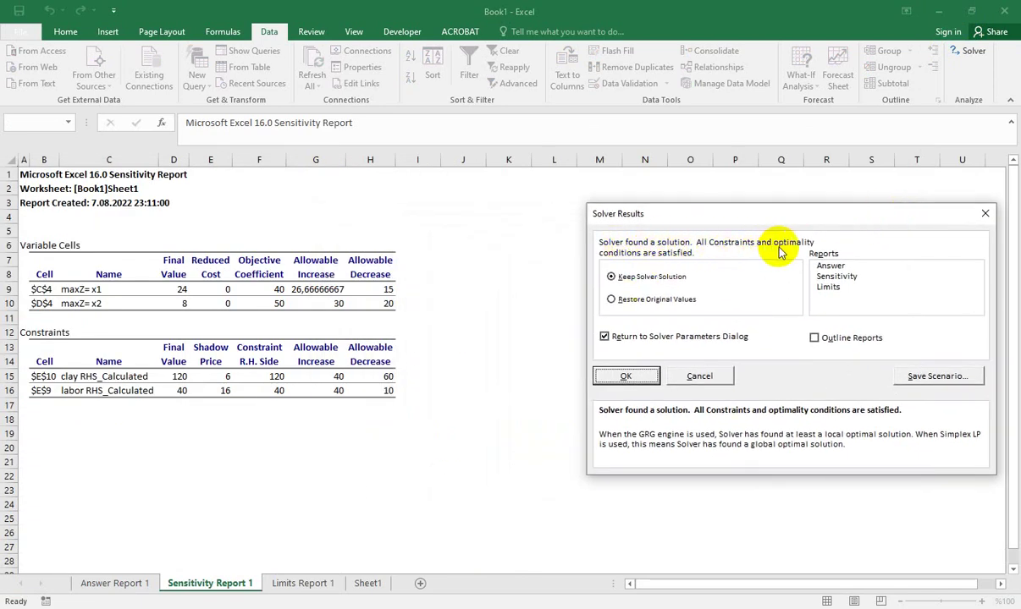
key(alt)
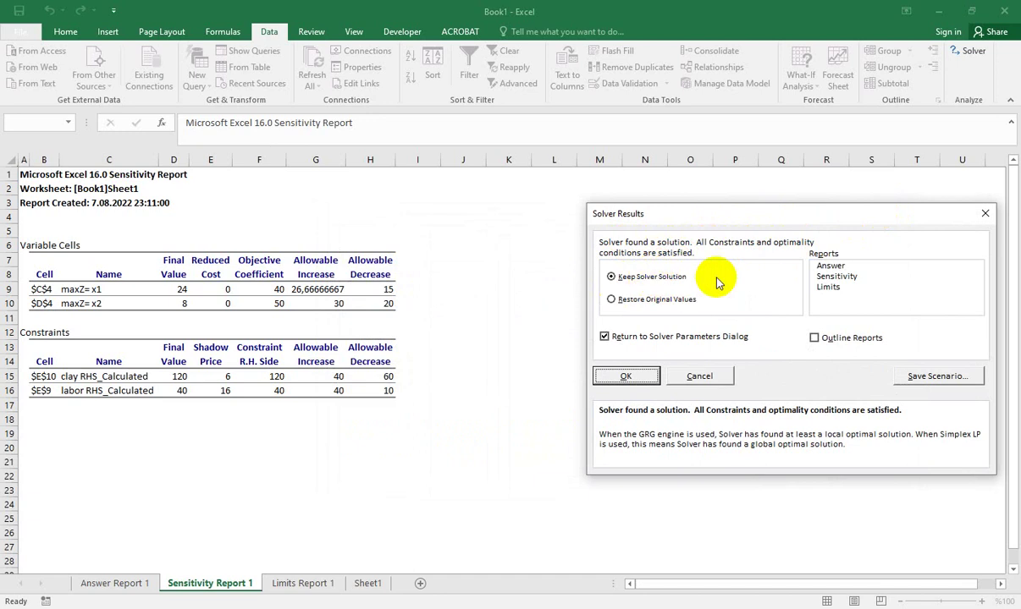
Step: Keep the Solver solution, generate the Sensitivity and Limits reports, and close Solver Parameters
click(834, 268)
click(839, 269)
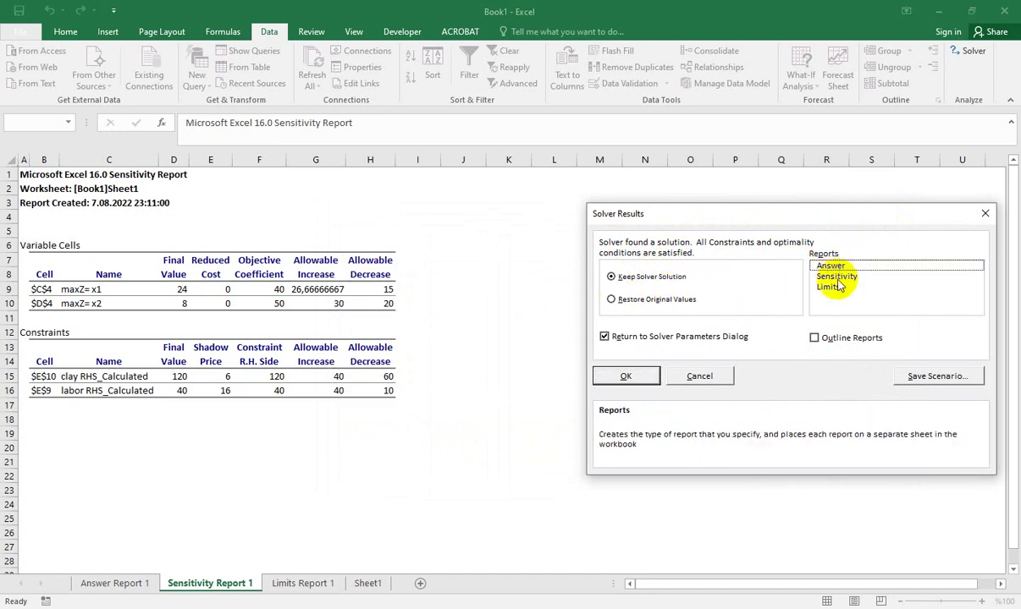
click(835, 278)
click(830, 288)
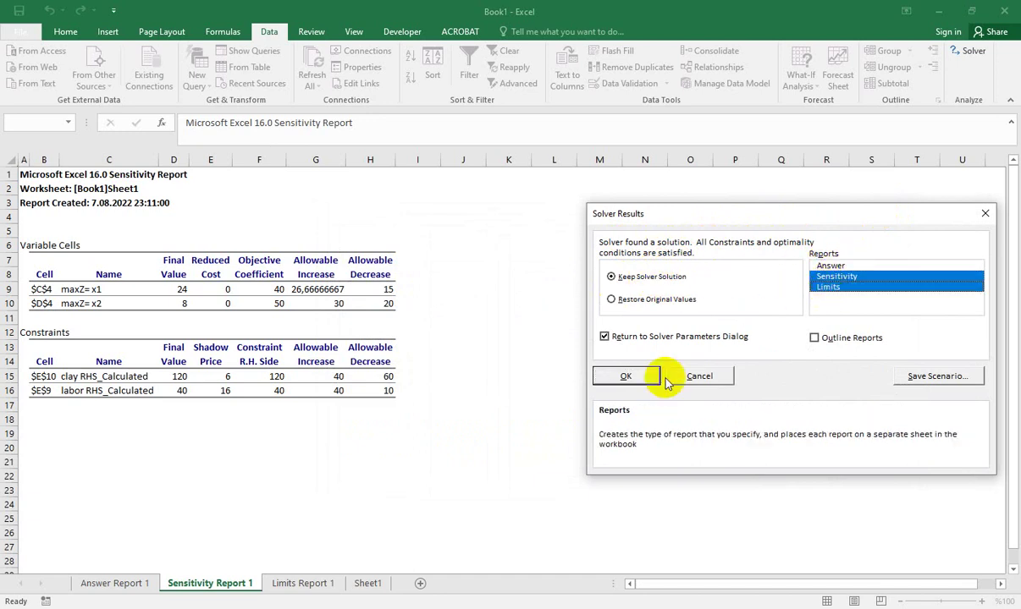
click(627, 376)
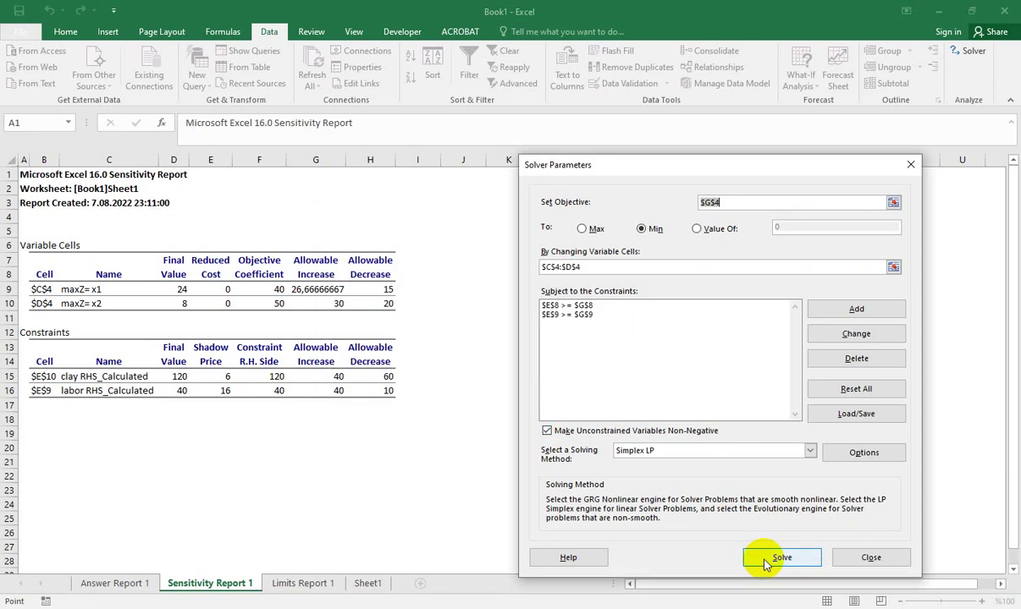
click(846, 555)
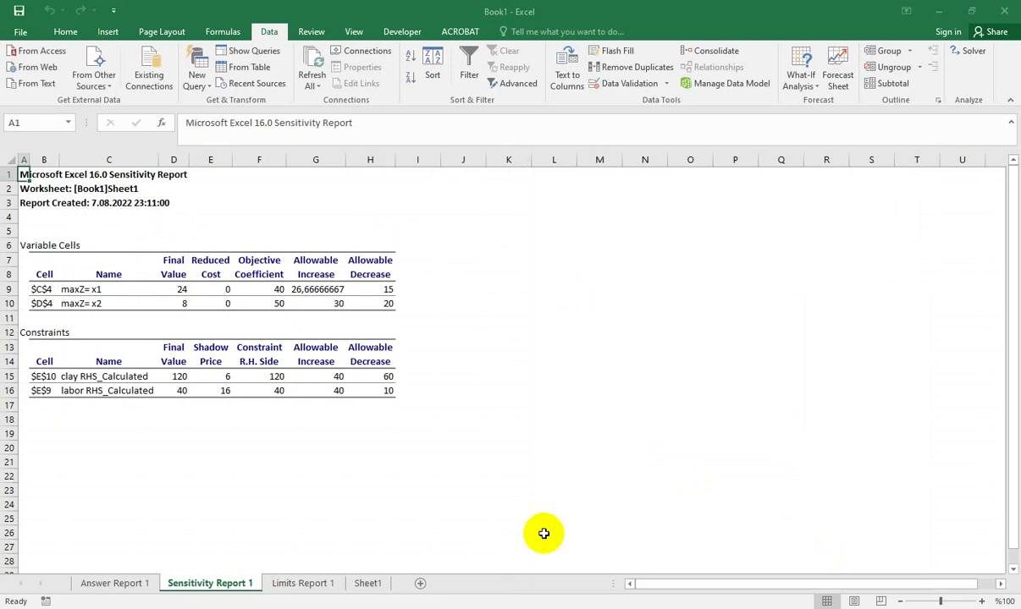
Step: Minimize Book1 to bring up Book2, then review C4:D5 and the Total Cost formula in G4
click(368, 584)
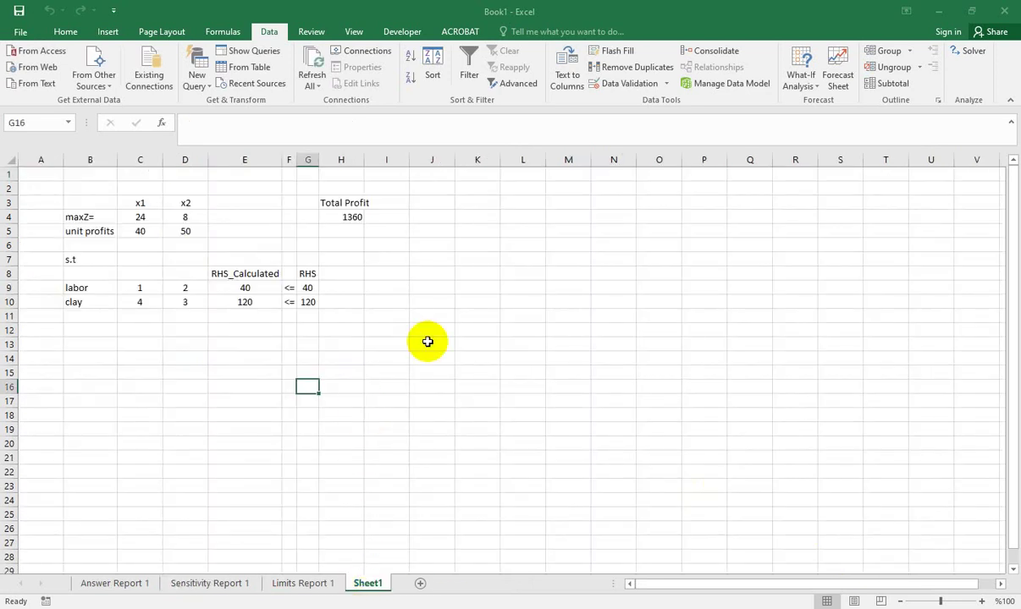
click(938, 12)
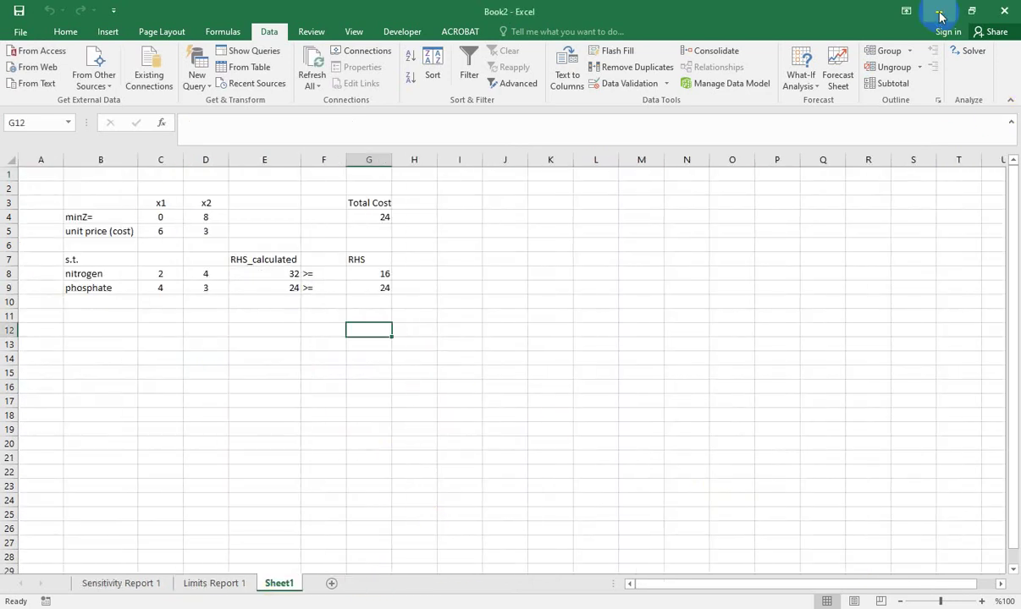
click(599, 271)
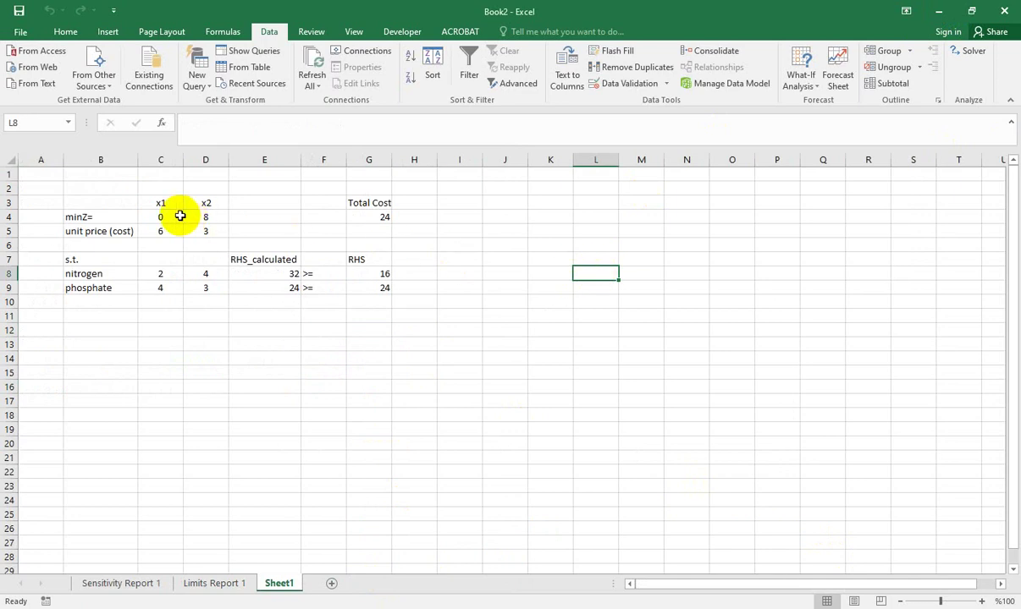
drag(160, 220, 208, 234)
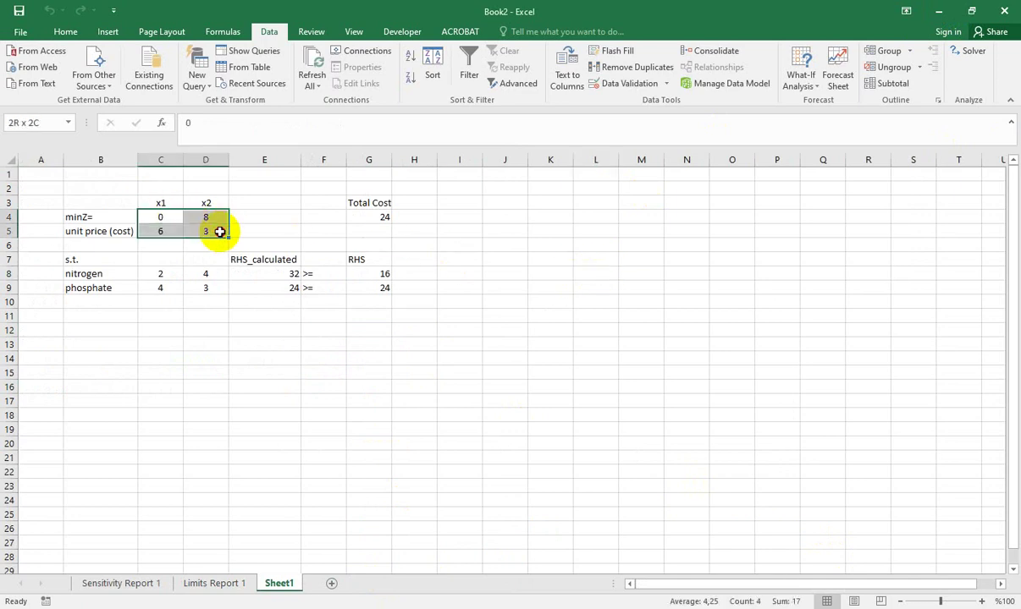
click(384, 217)
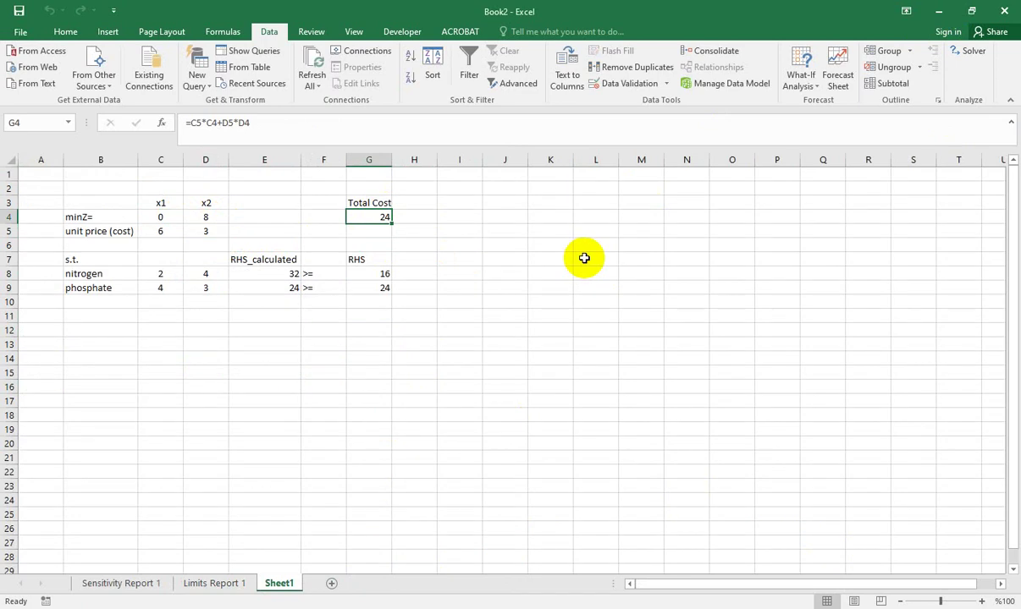
Step: Review the nitrogen (>= 16) and phosphate (>= 24) constraint rows in E8:G9
click(271, 272)
click(320, 273)
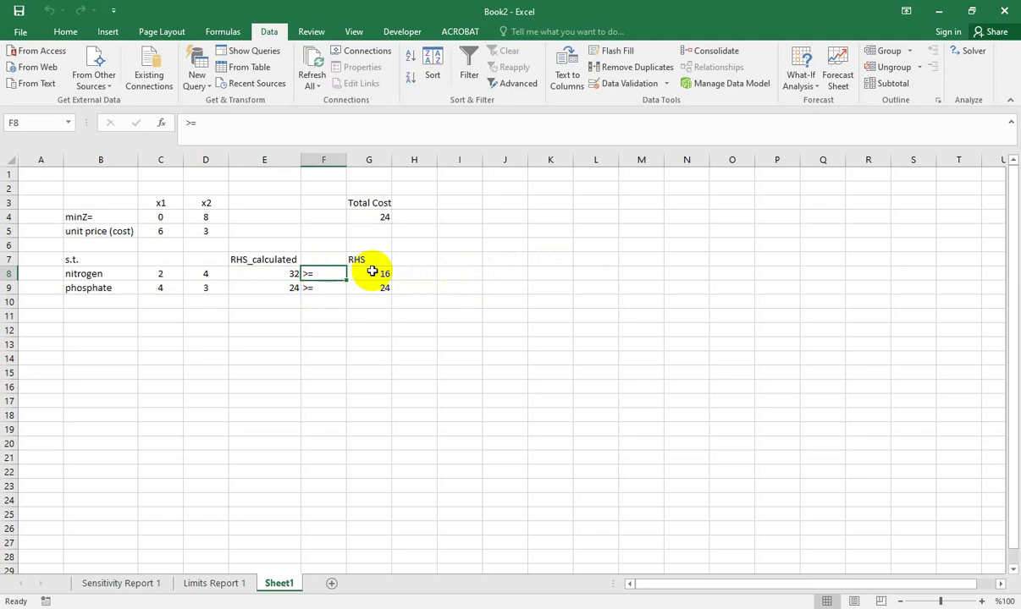
click(374, 272)
click(280, 288)
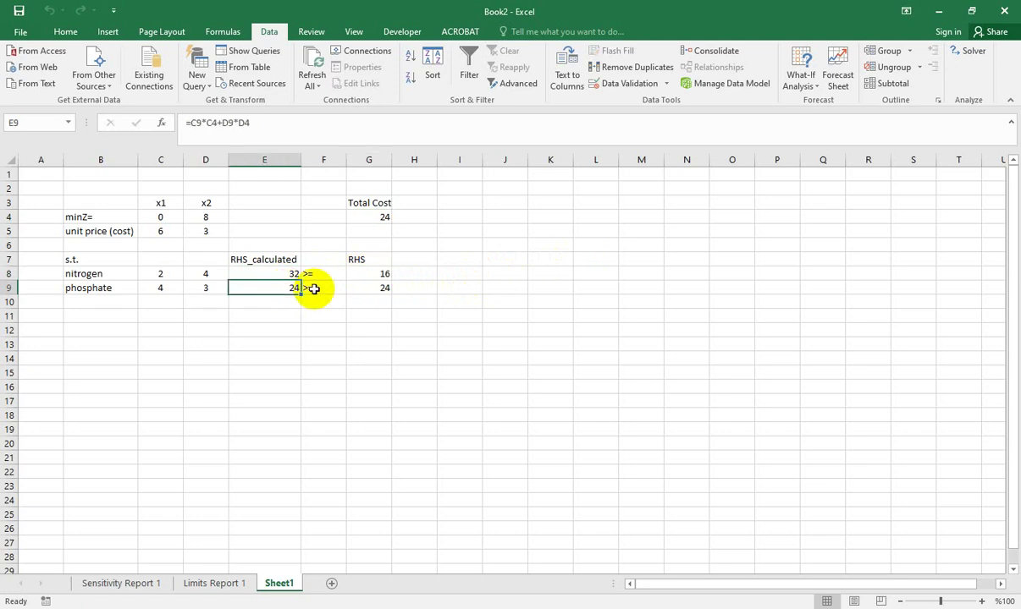
click(324, 289)
click(381, 289)
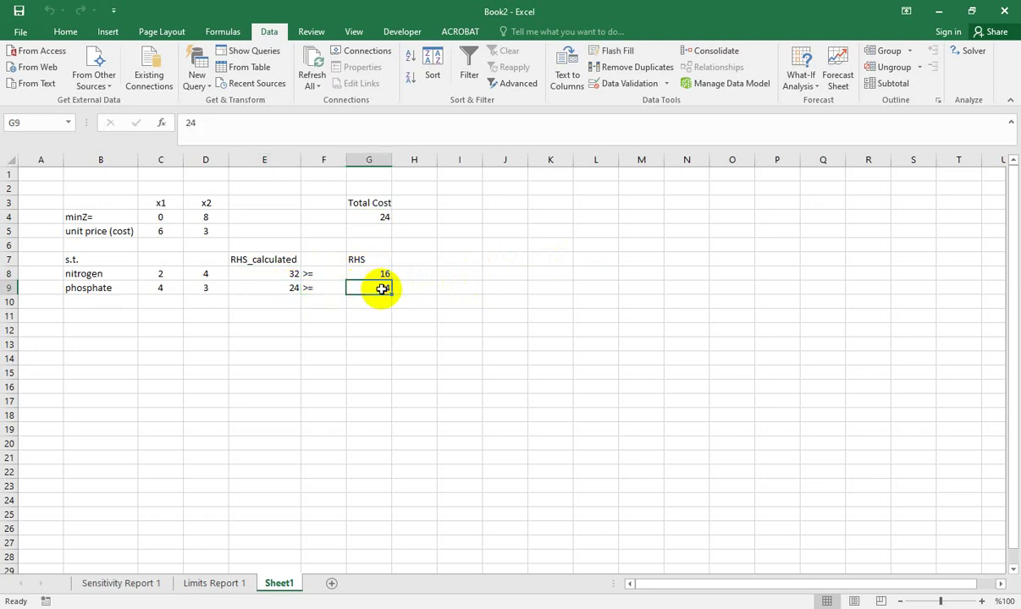
Step: Recheck x1=0 in C4, x2=8 in D4, and the Total Cost formula in G4
click(153, 217)
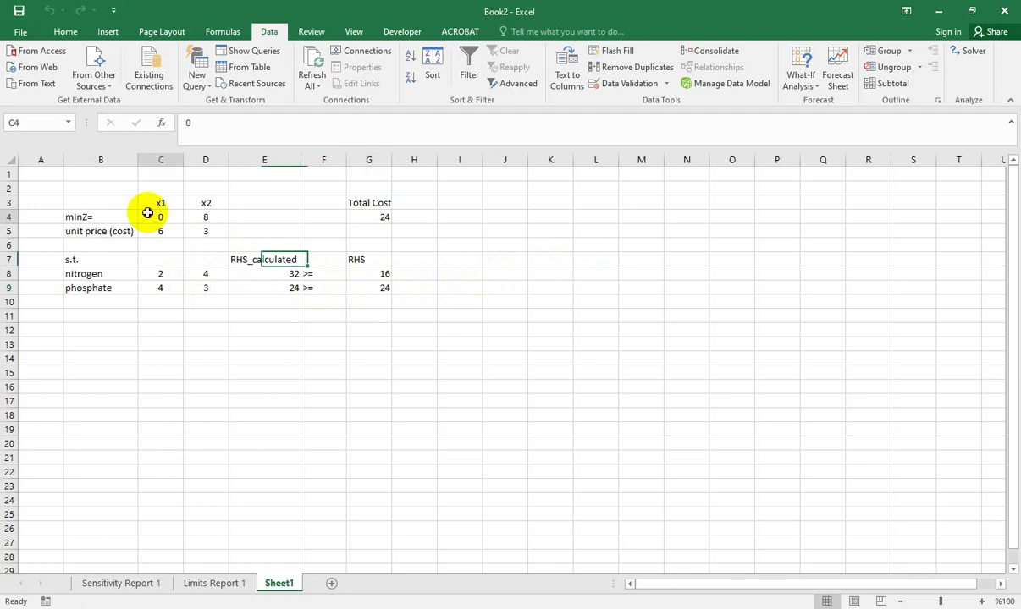
click(206, 215)
click(383, 216)
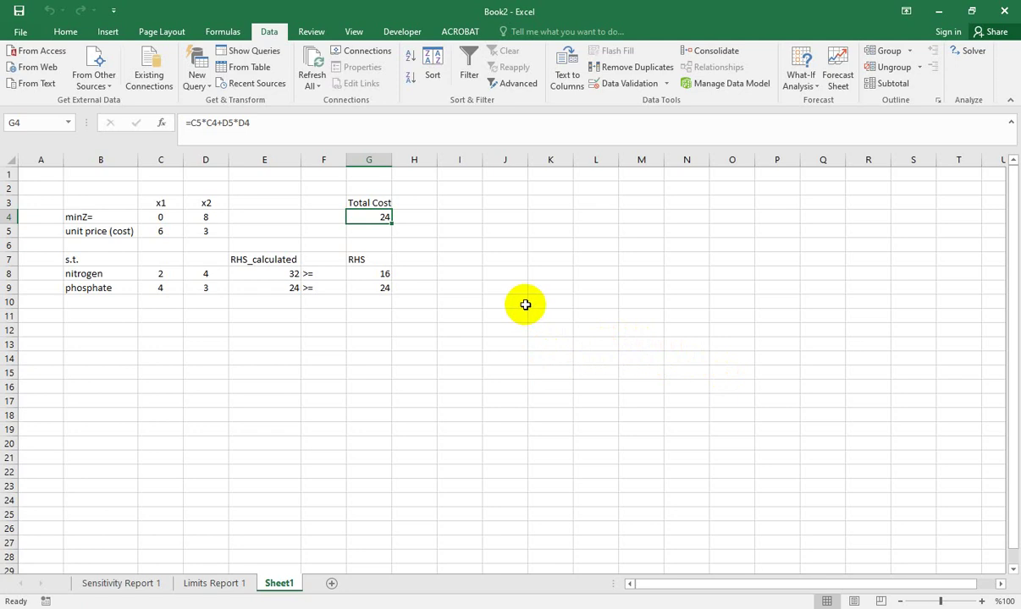
click(205, 217)
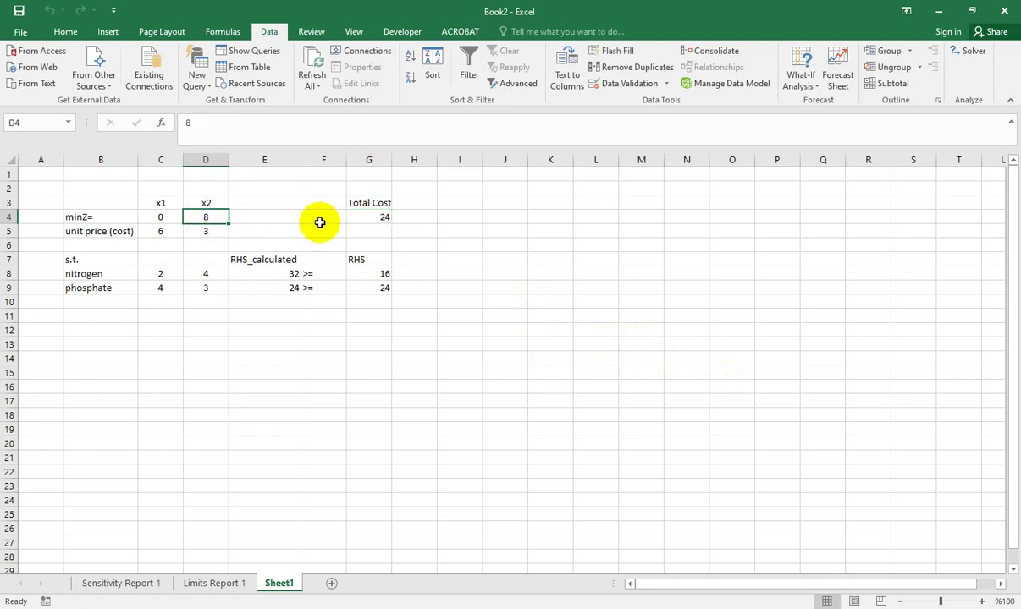
click(379, 217)
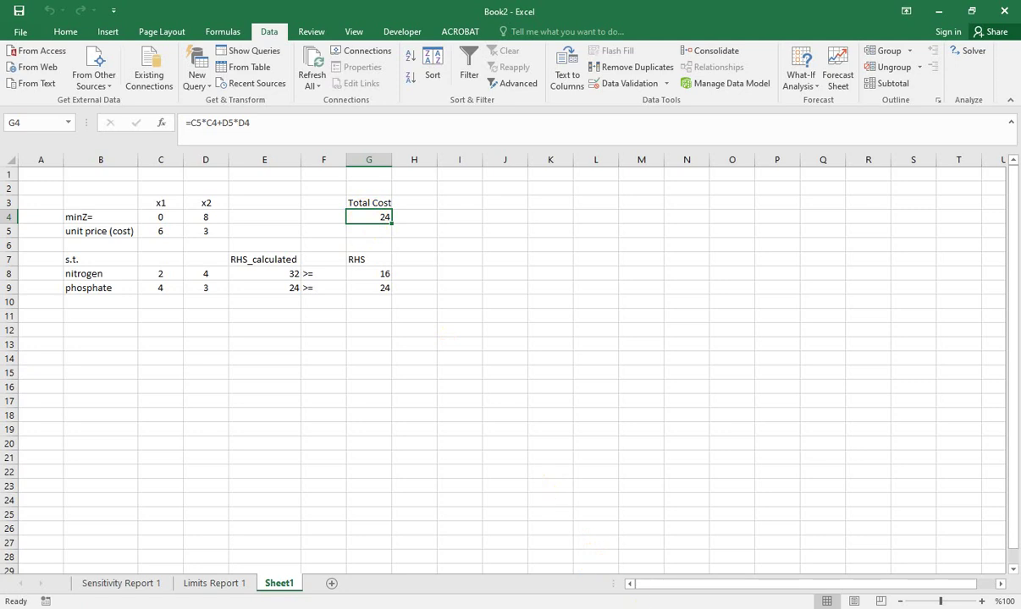
click(219, 583)
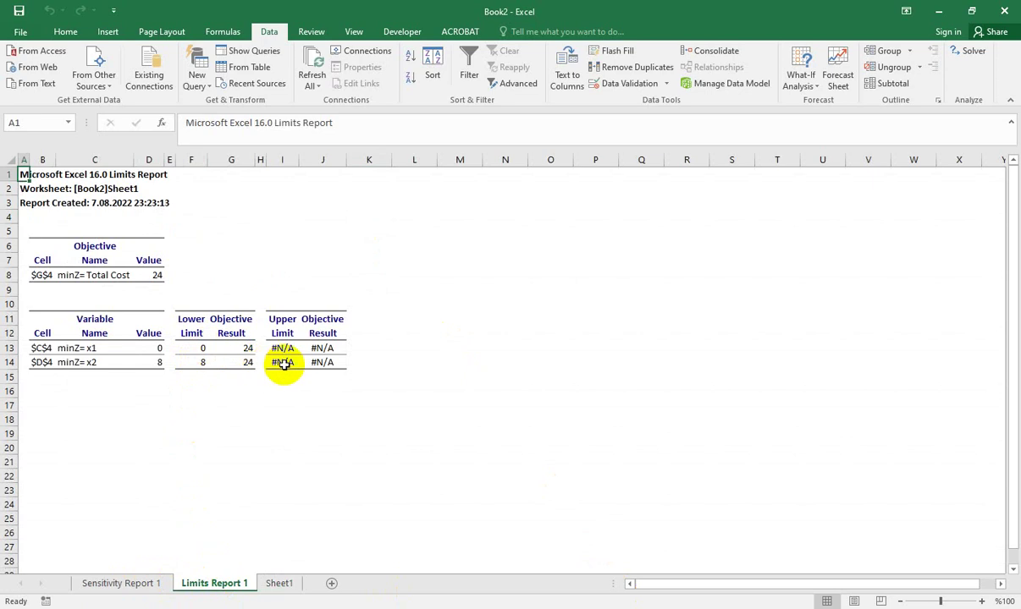
click(135, 584)
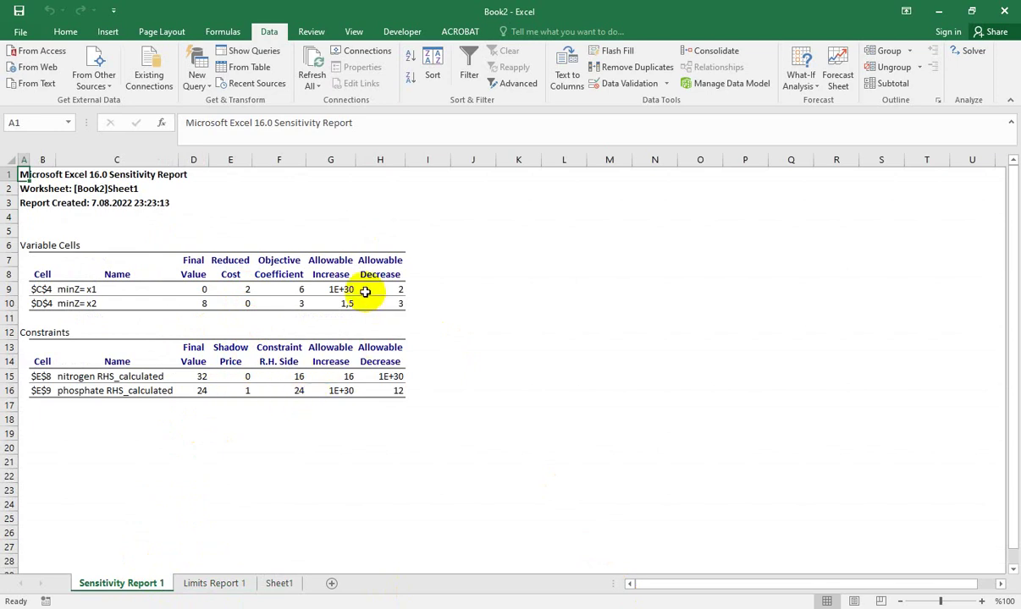
click(278, 583)
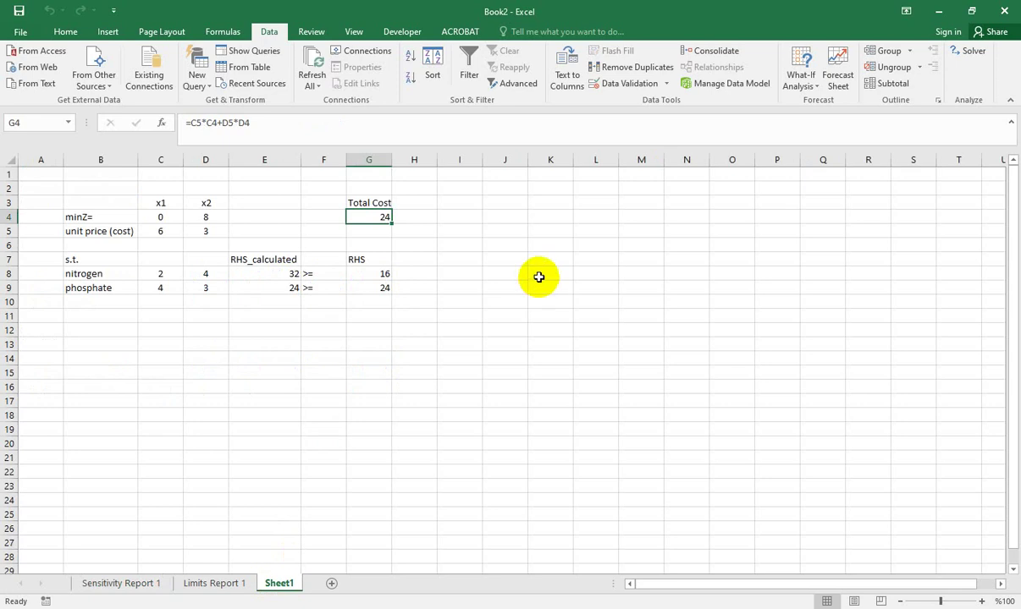
click(540, 274)
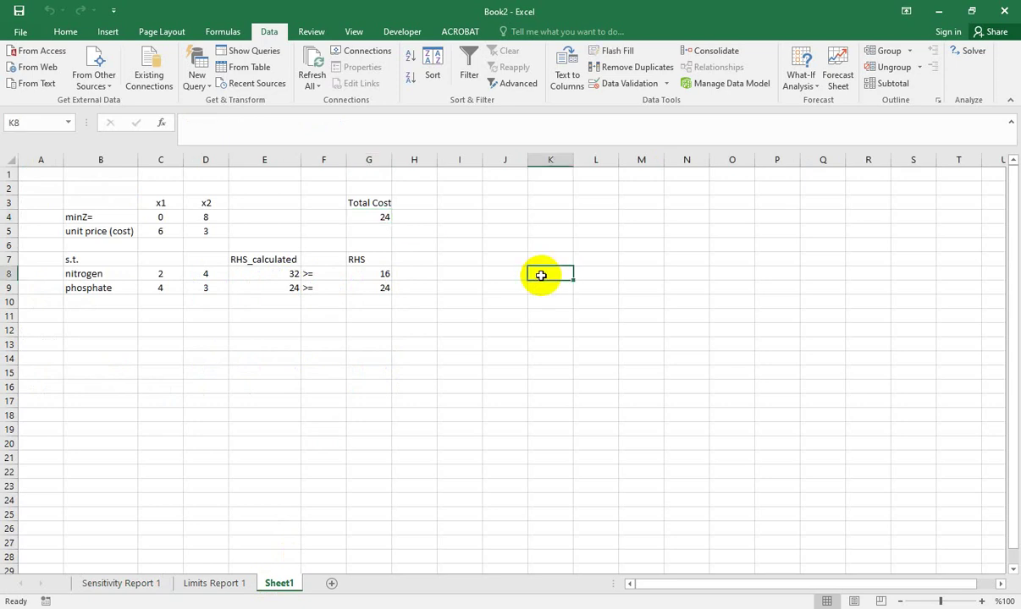